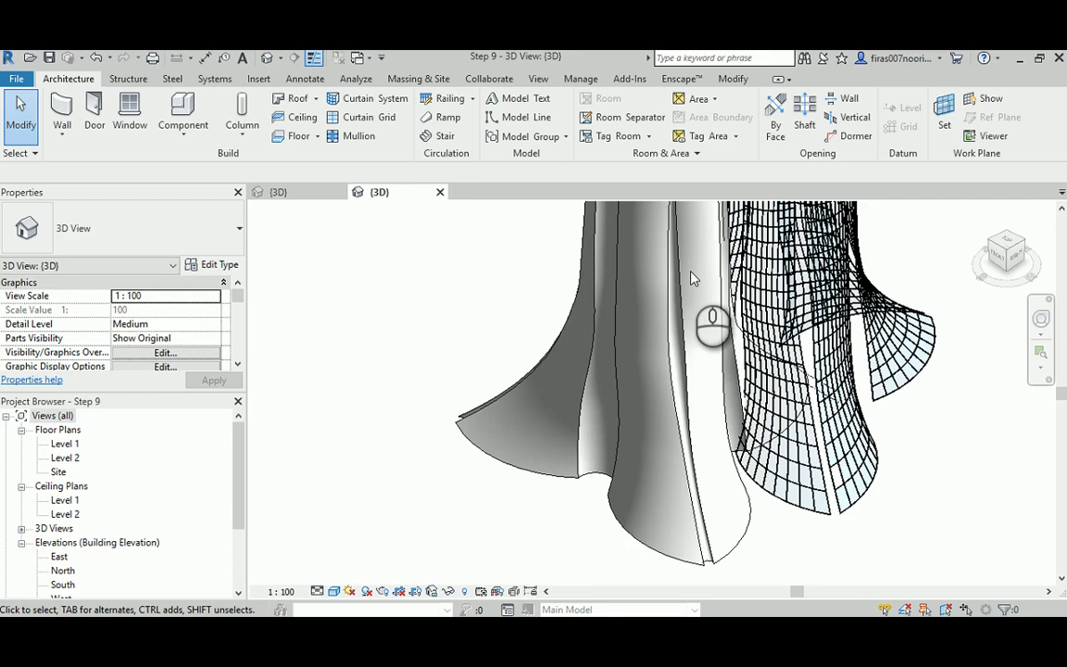
- Switch to the Step 10_Conceptual Mass family tab and close it
middle_drag(729, 279, 732, 299)
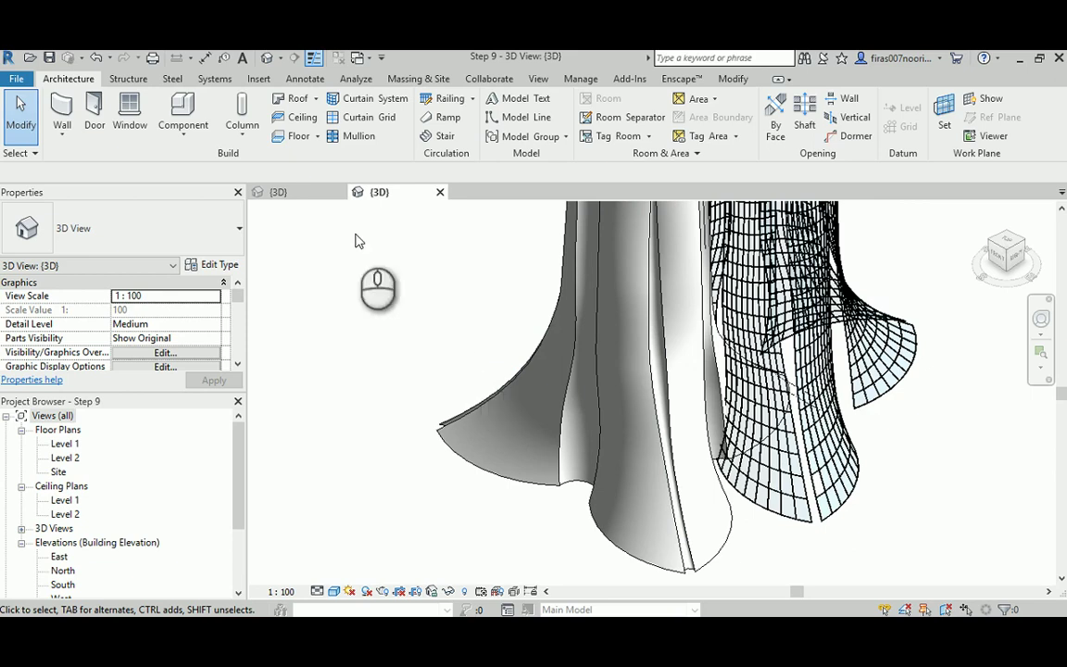
click(308, 193)
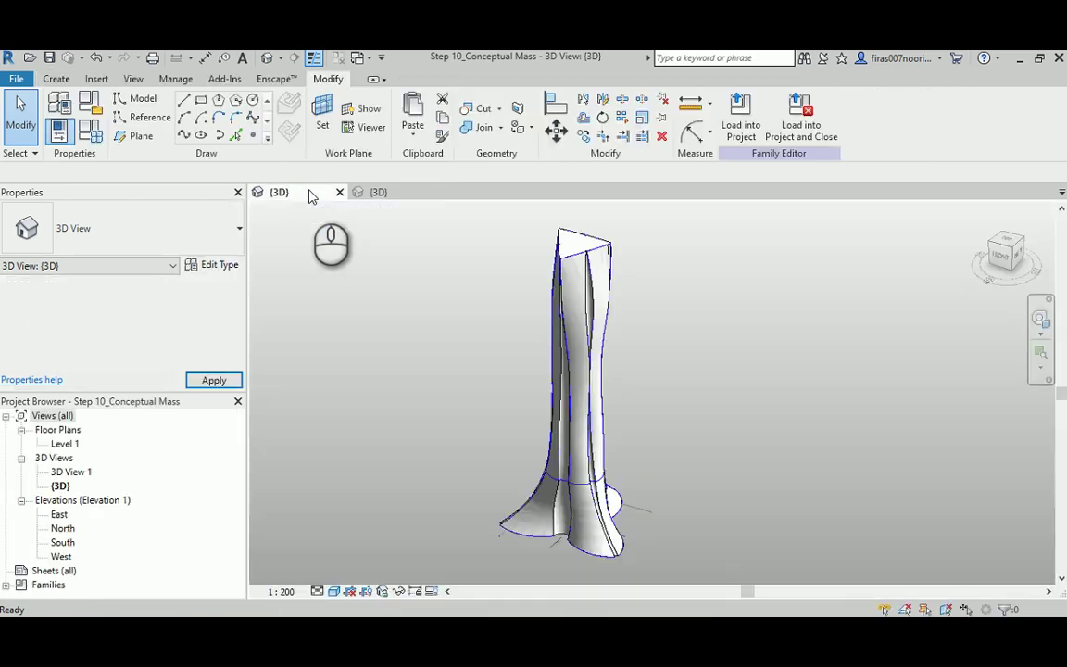
click(340, 194)
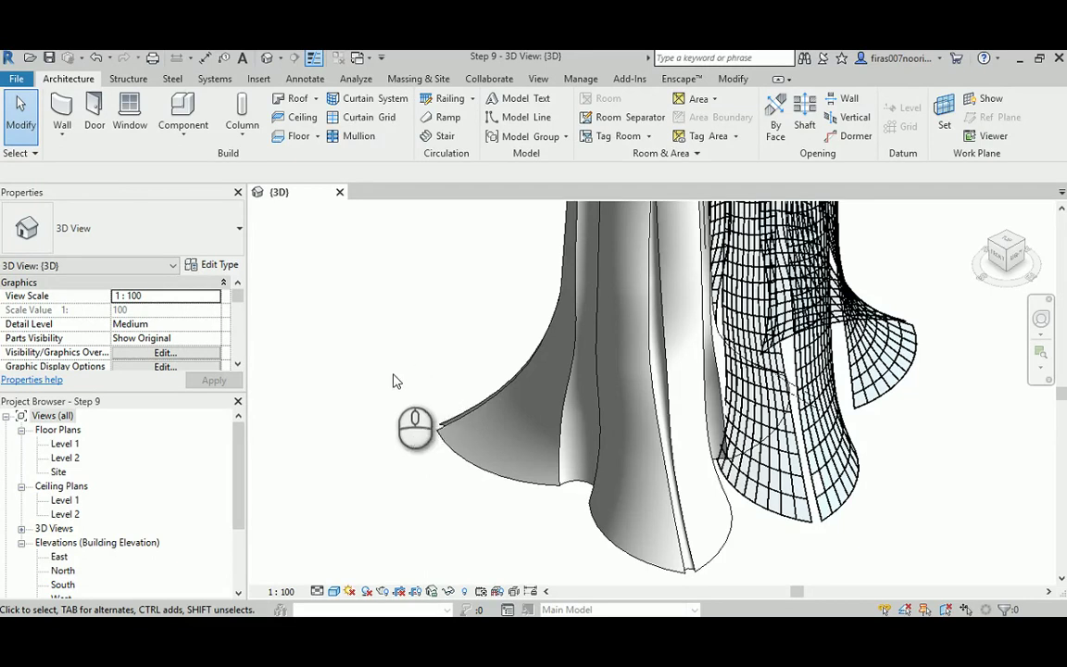
click(65, 445)
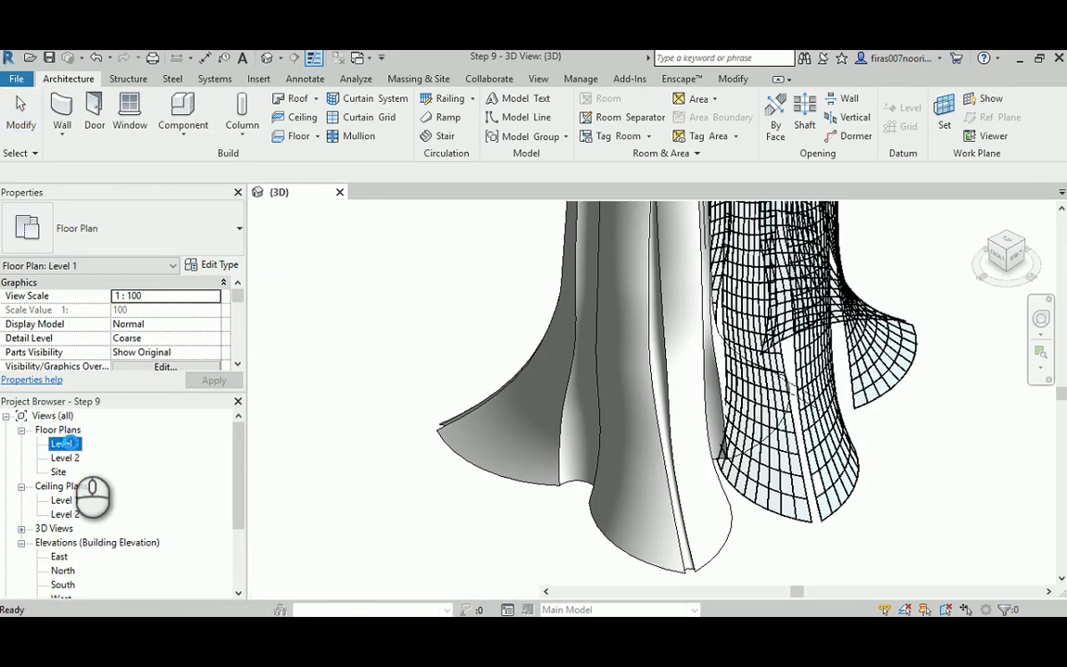
- In the Level 1 plan, move the conceptual mass from its corner endpoint to the curtain panel endpoint
double_click(65, 445)
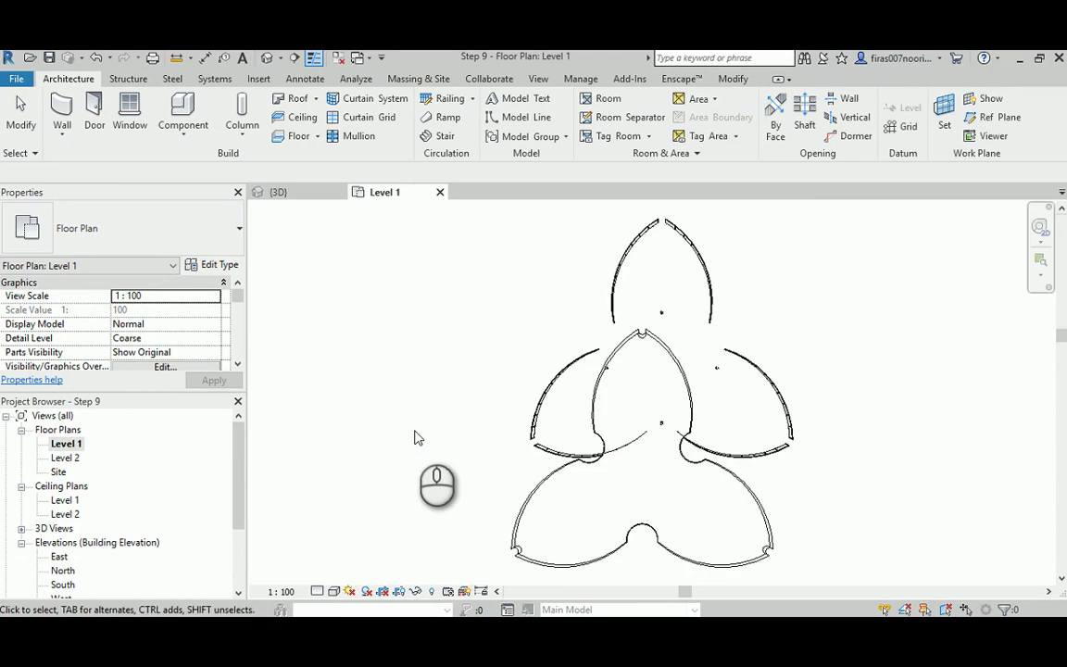
scroll(514, 440, up, 5)
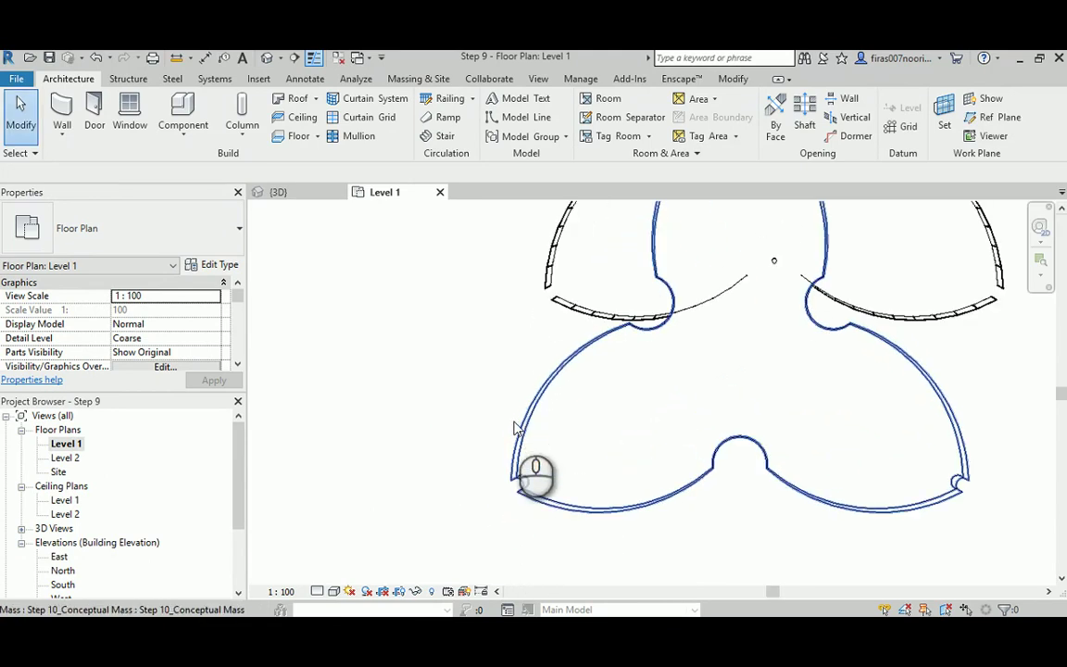
scroll(514, 428, up, 4)
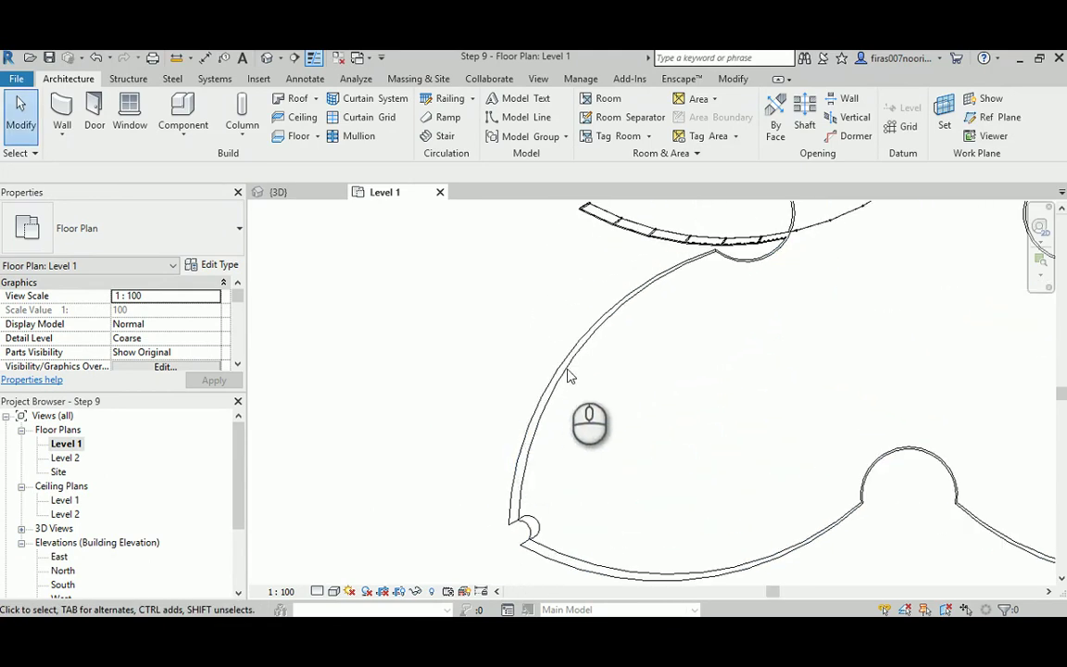
middle_drag(548, 393, 559, 410)
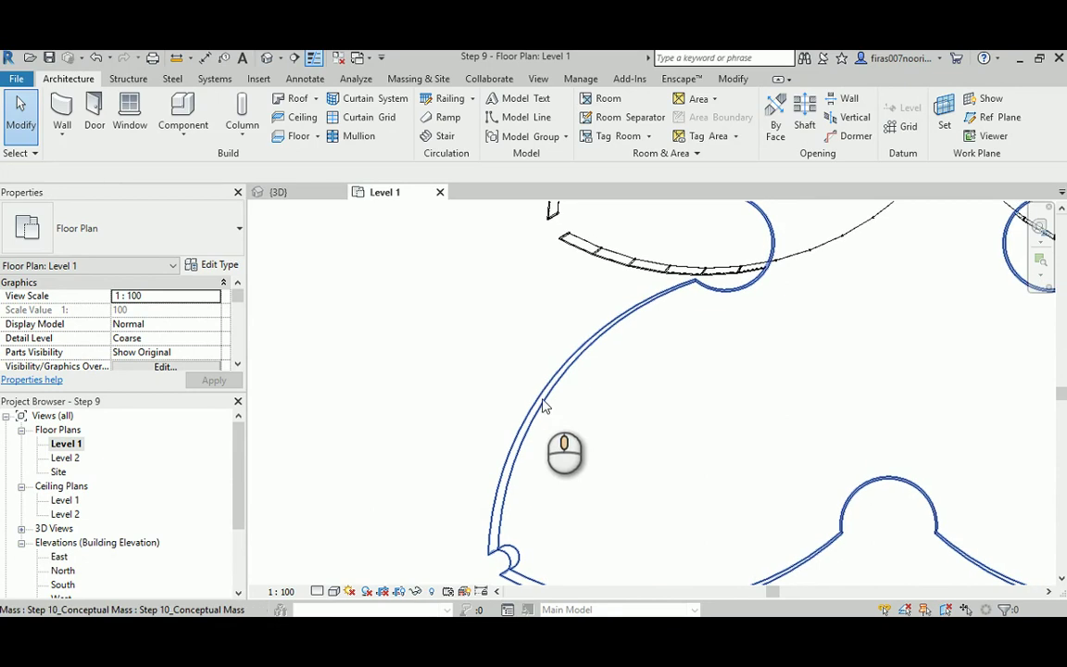
click(537, 399)
click(281, 131)
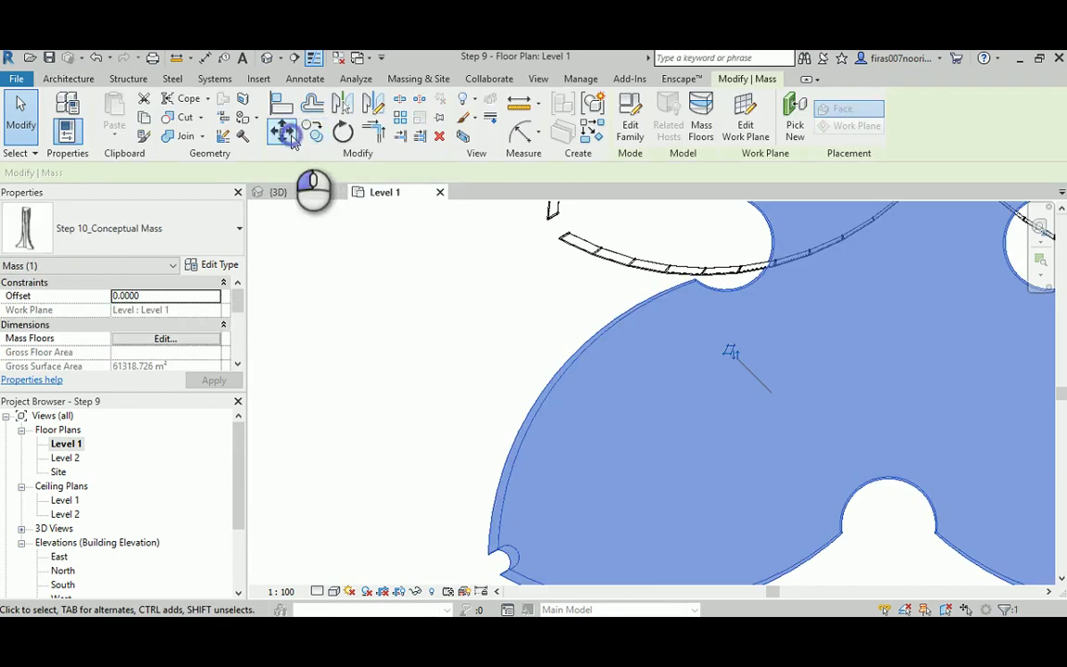
click(488, 554)
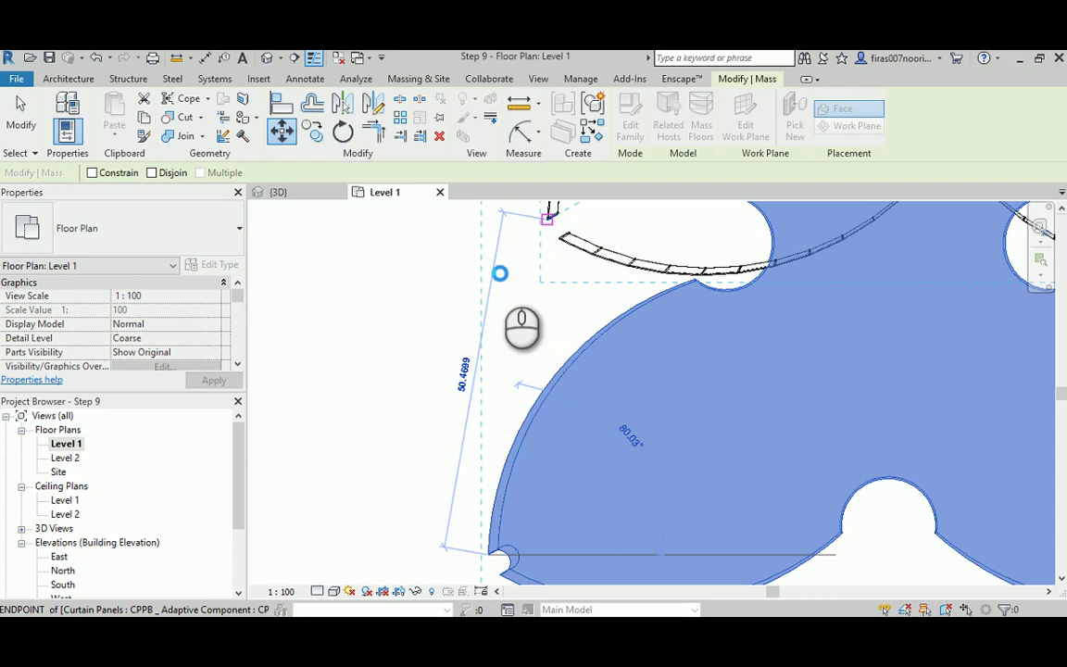
click(500, 273)
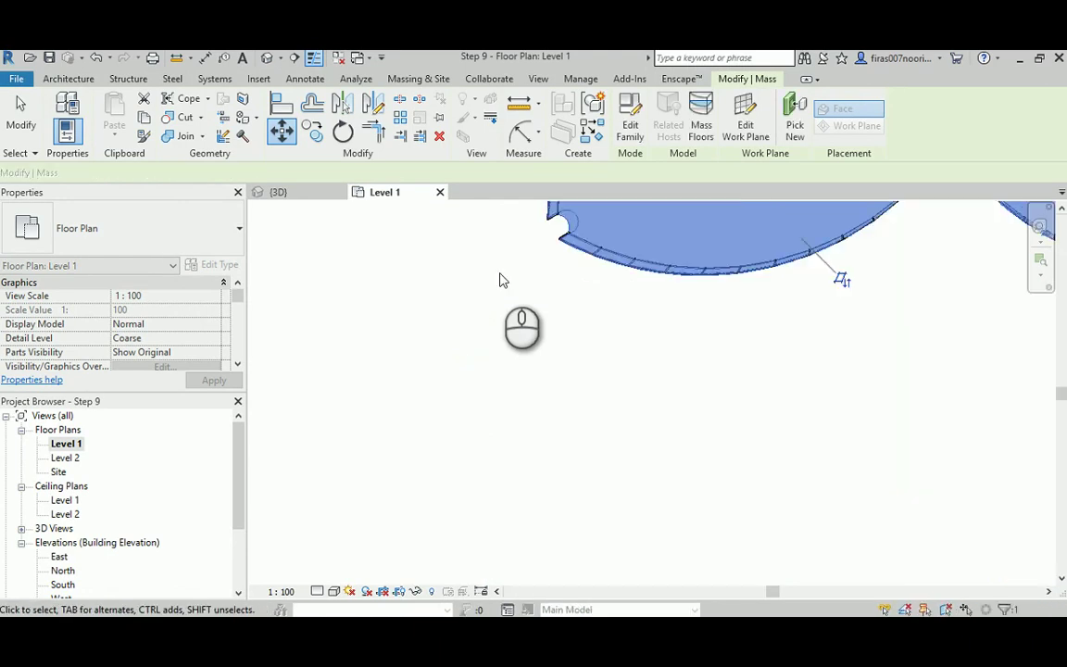
- Check the aligned tower in Default 3D, then open the East elevation
click(267, 58)
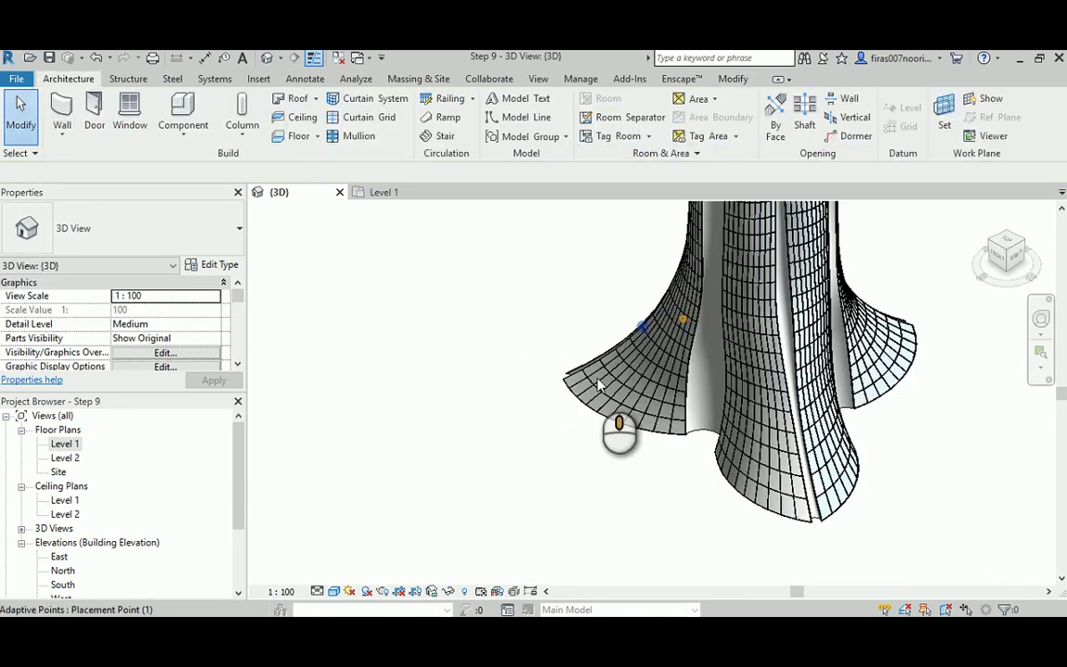
middle_drag(613, 397, 609, 390)
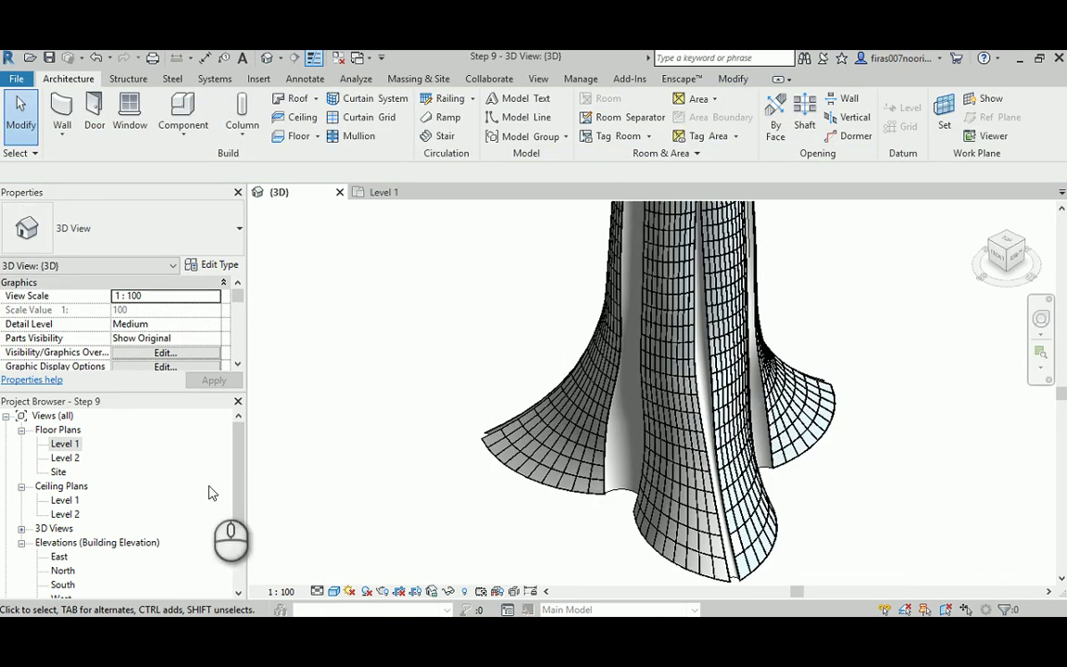
click(59, 556)
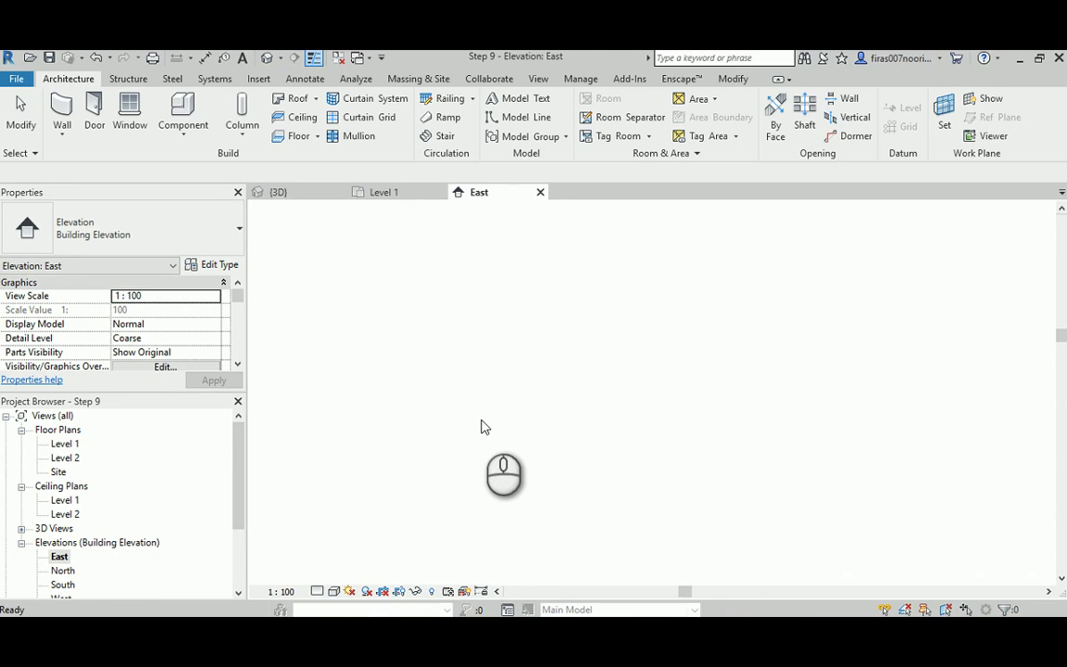
- Zoom the East elevation in on the tower base around Level 1 (0) and Level 2 (4)
scroll(497, 419, down, 2)
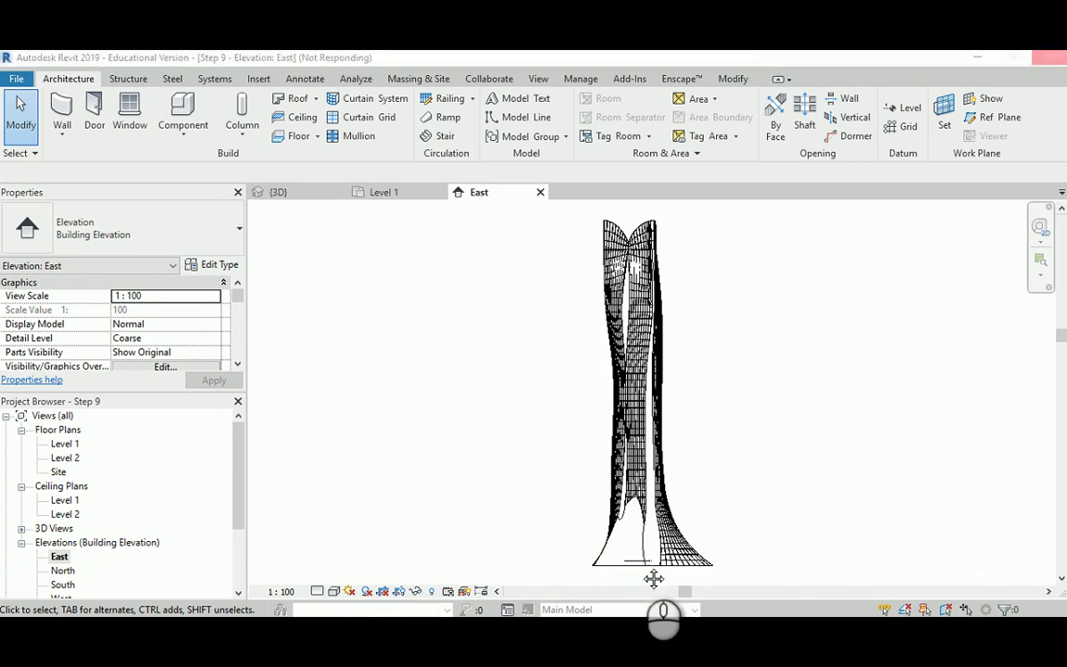
scroll(641, 570, up, 2)
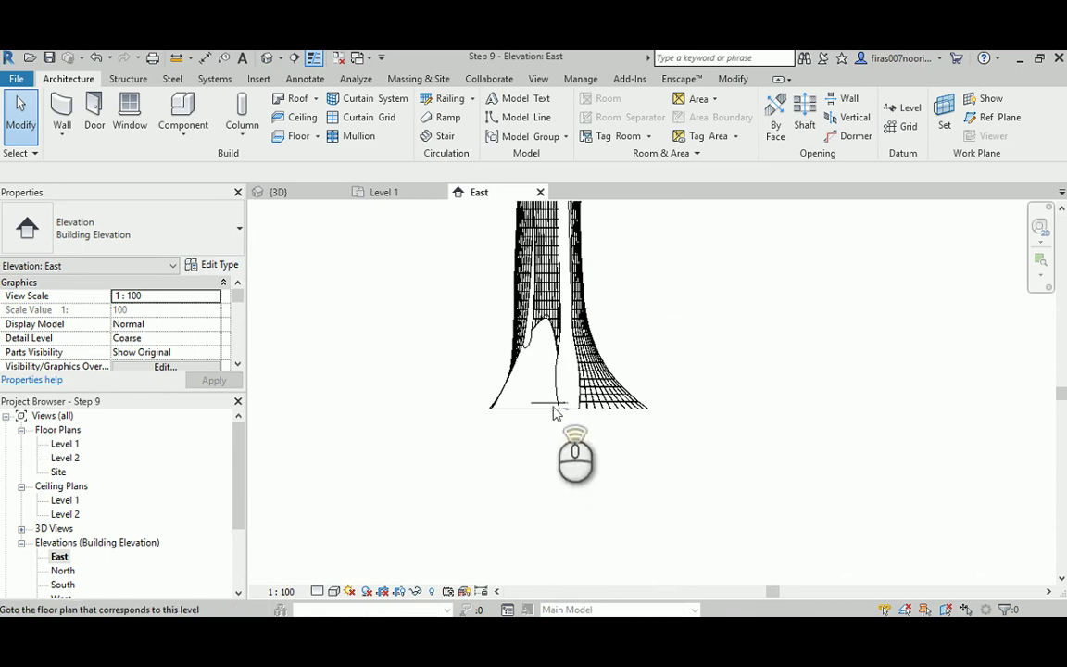
scroll(552, 414, up, 4)
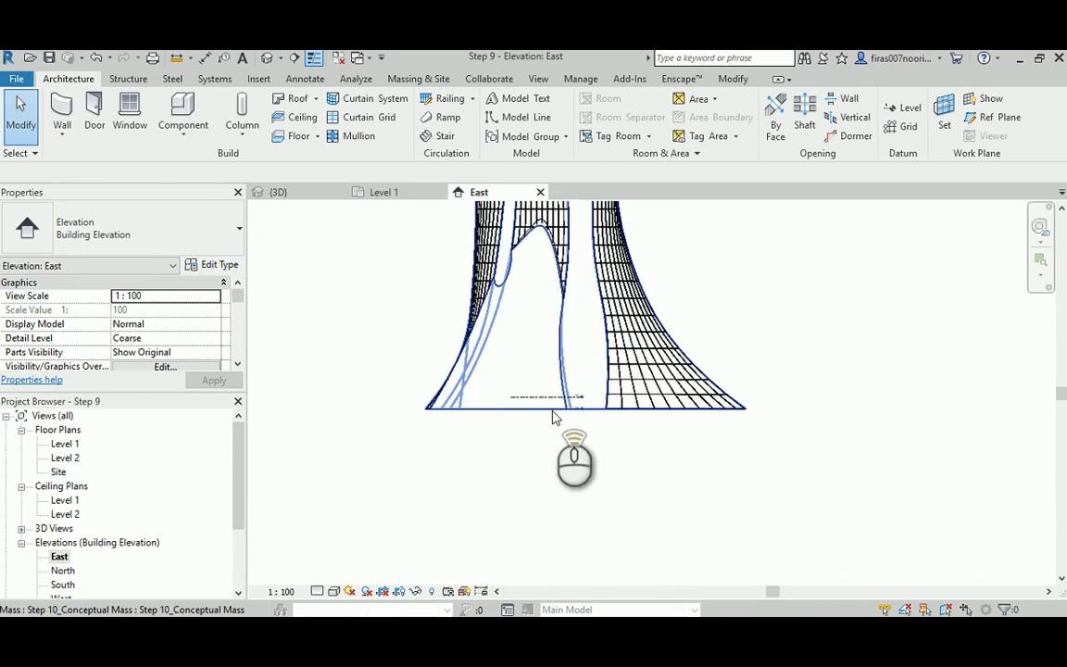
click(556, 396)
scroll(554, 397, up, 4)
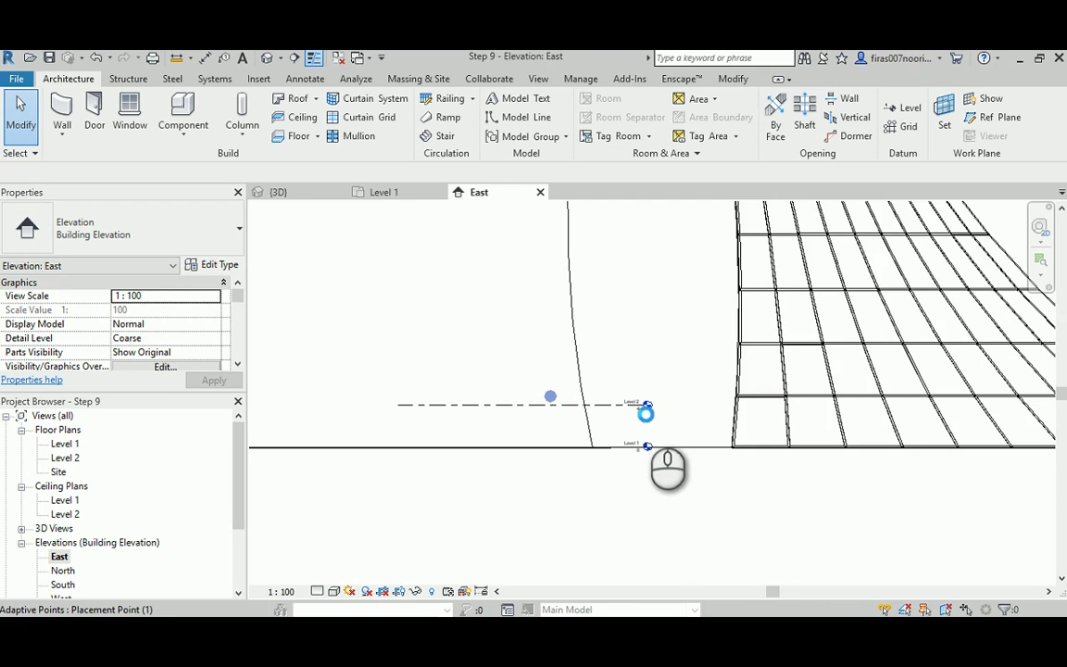
scroll(642, 419, up, 4)
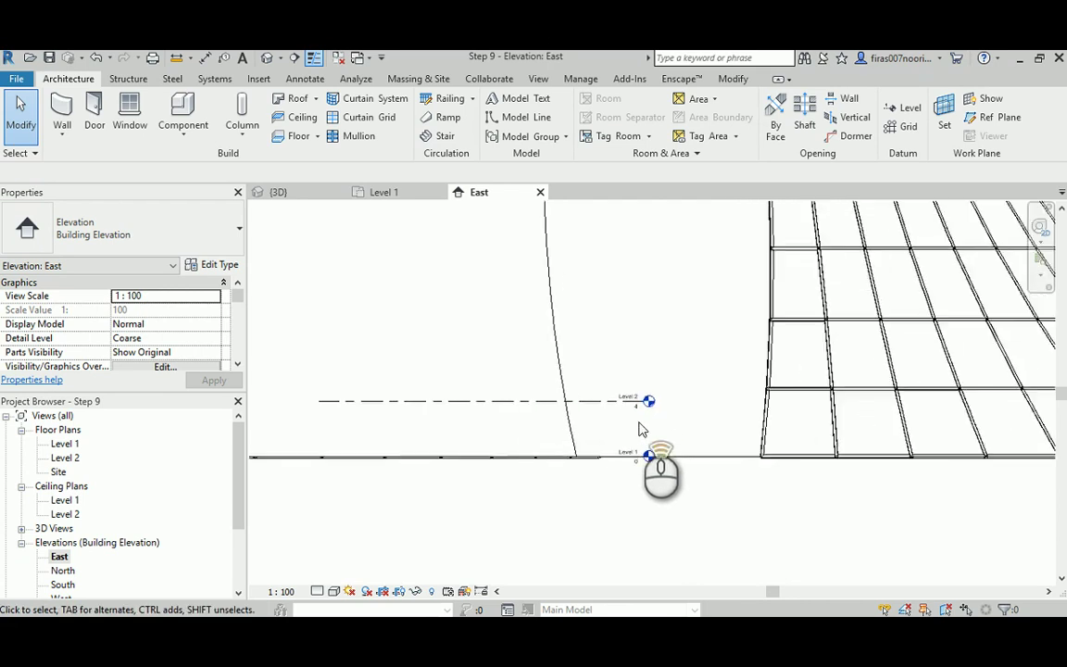
scroll(638, 425, up, 2)
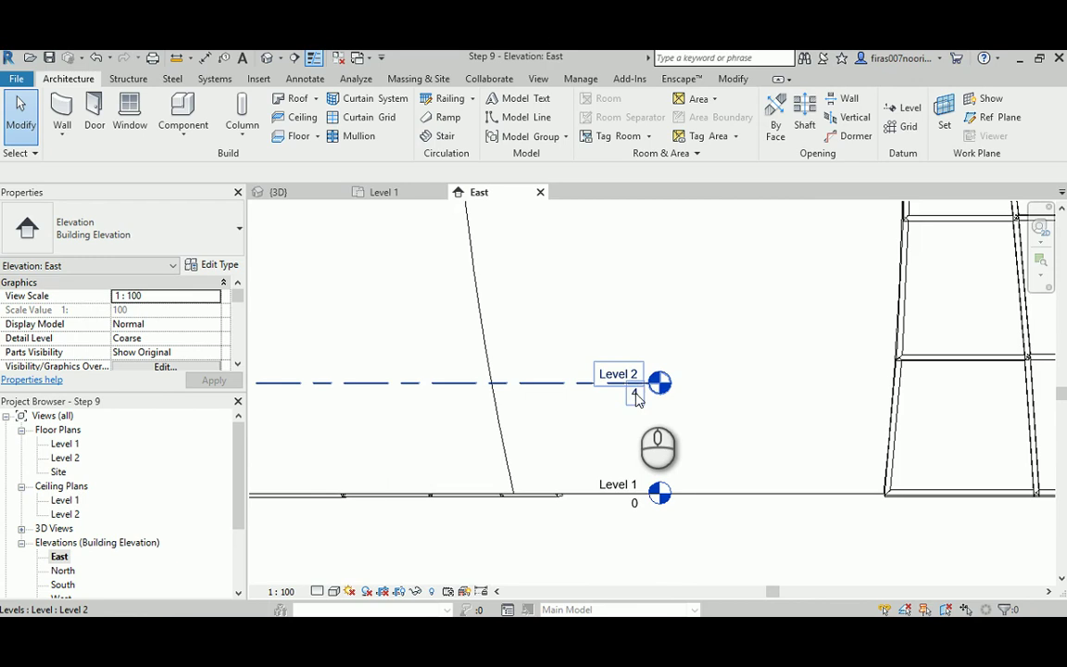
- Change Level 2's elevation to 5
click(636, 398)
click(636, 396)
text(5)
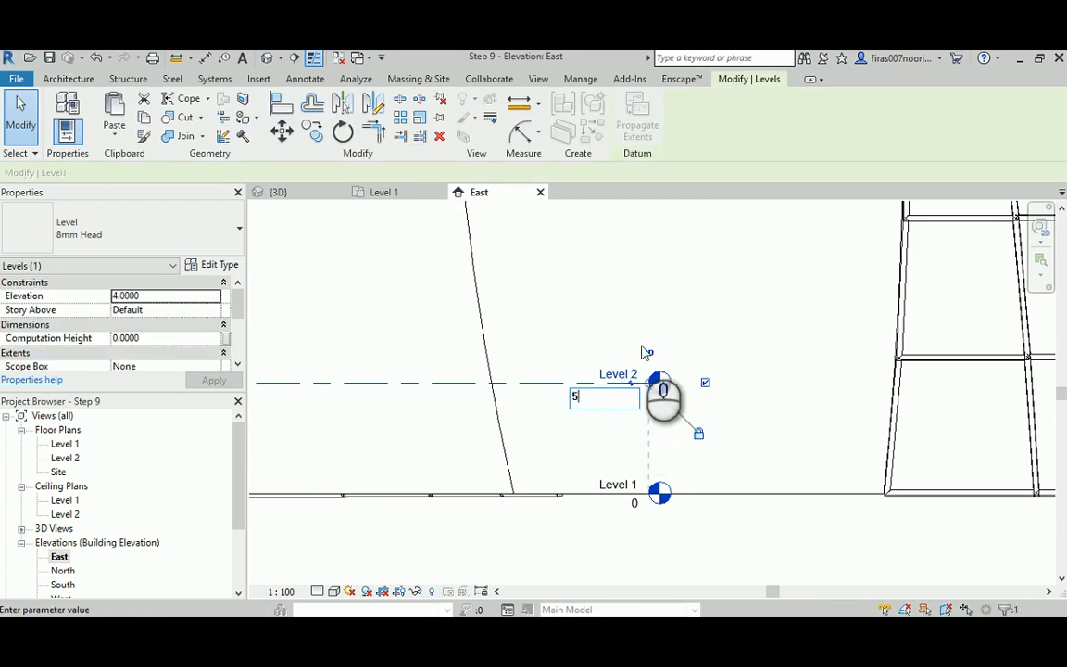
click(648, 316)
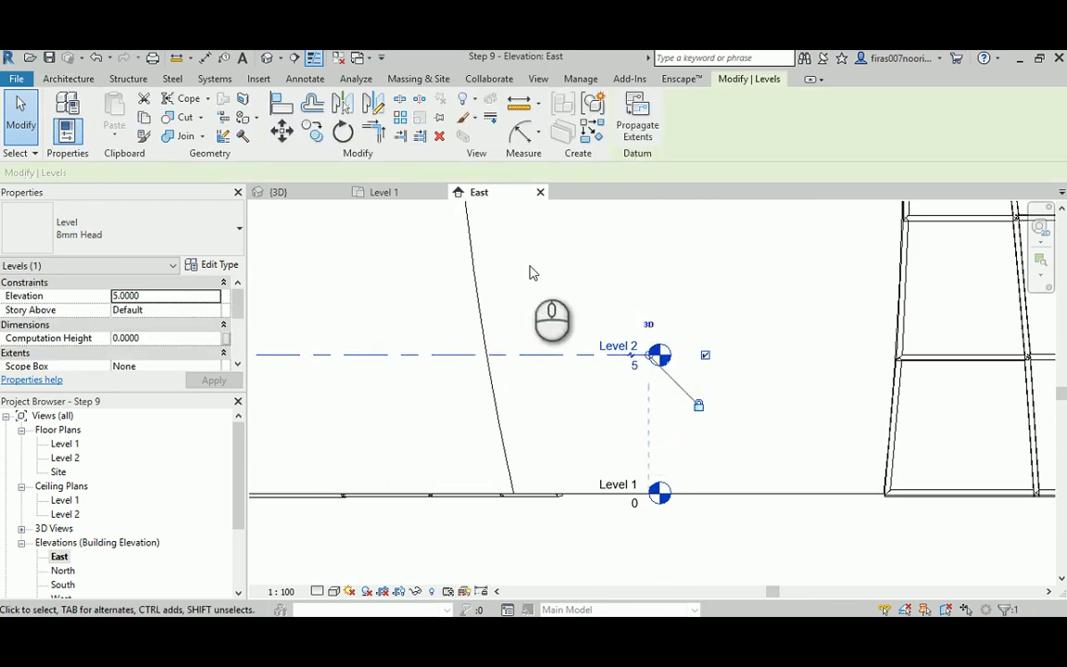
- Array Level 2 upward with 5 spacing and a count of 57 using AR
key(a)
key(r)
click(378, 356)
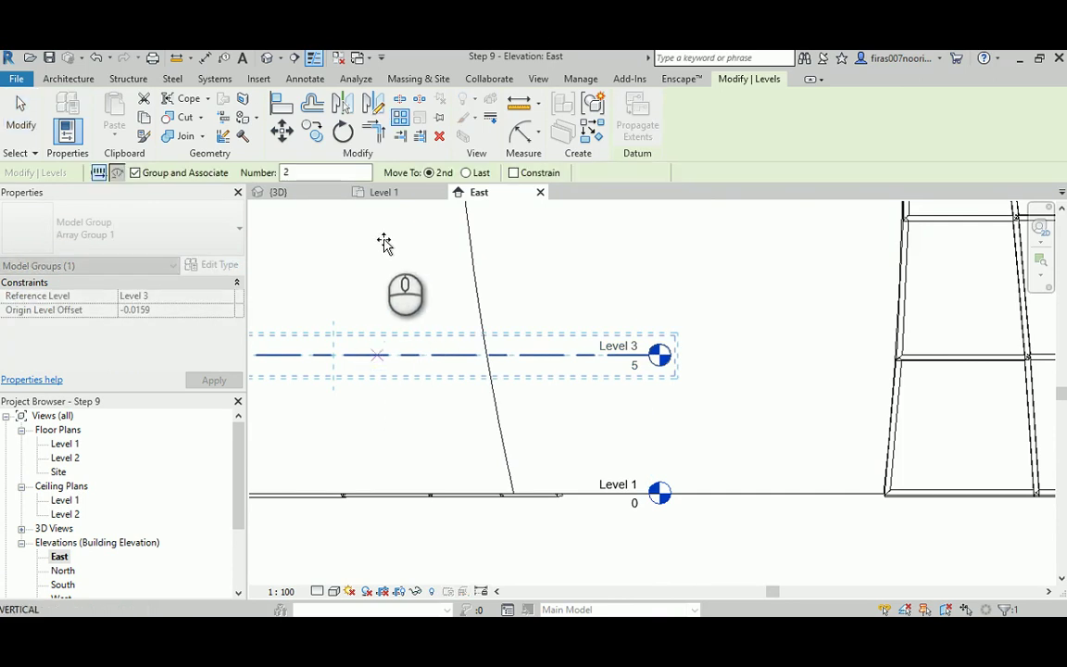
click(383, 237)
text(5)
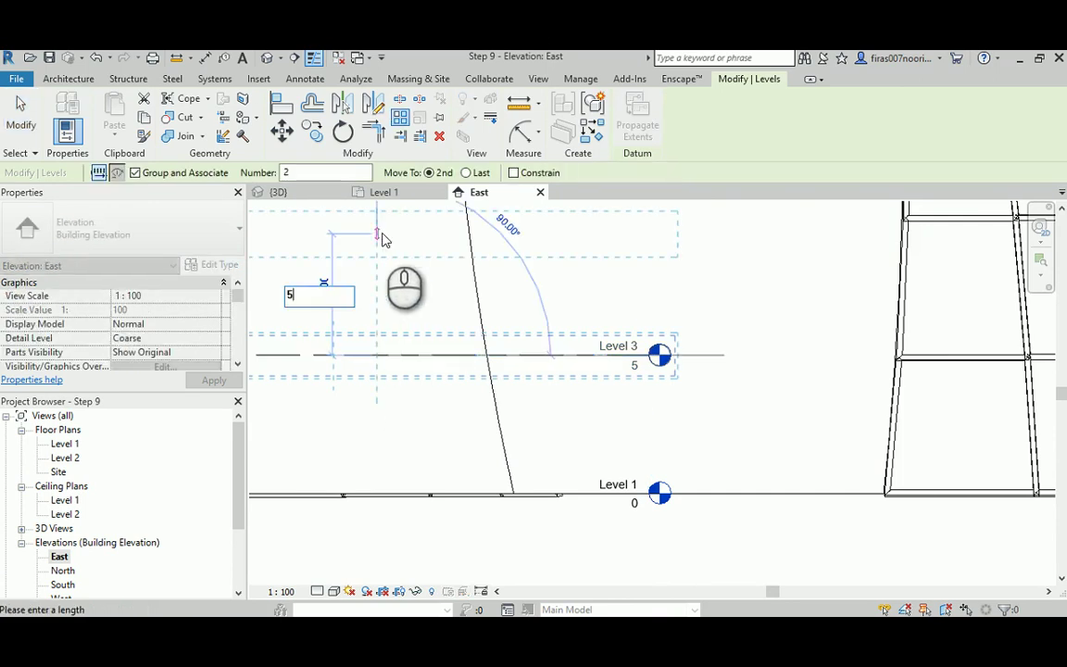
key(Return)
middle_drag(341, 278, 562, 331)
text(57)
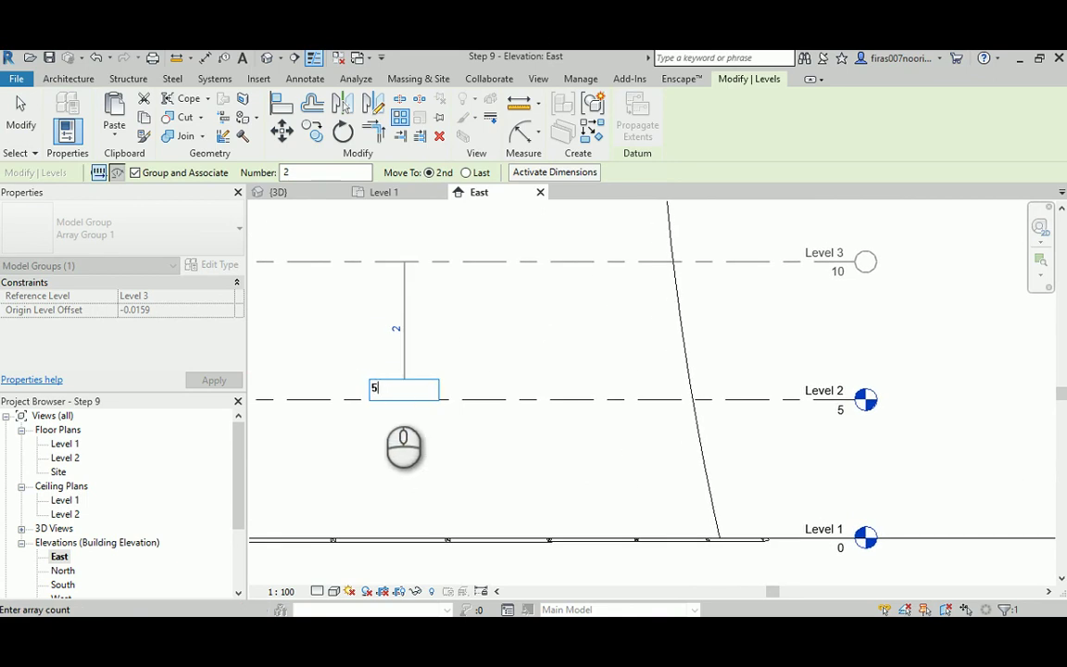
click(500, 324)
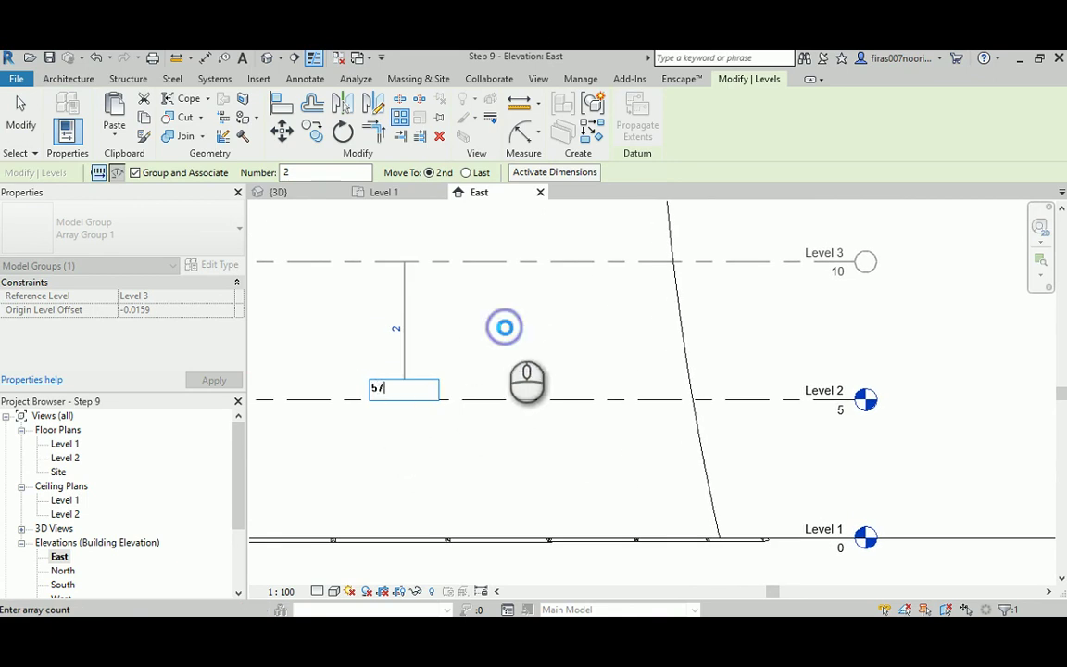
click(493, 333)
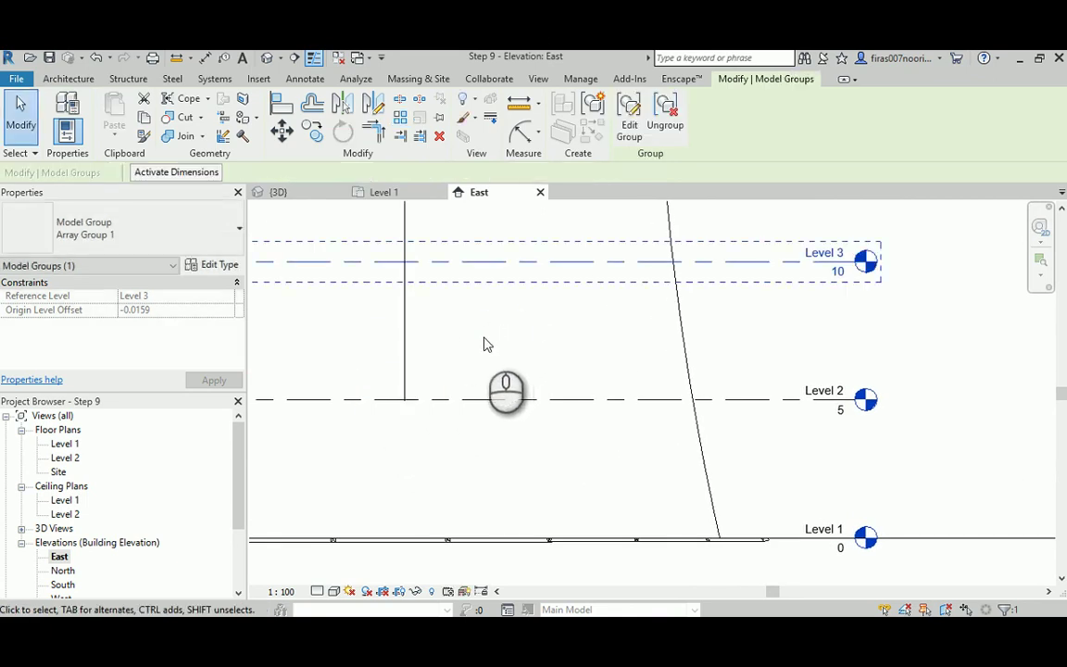
- Zoom around the East elevation to check the levels reaching Level 58 at 285
scroll(488, 424, down, 4)
scroll(494, 422, down, 3)
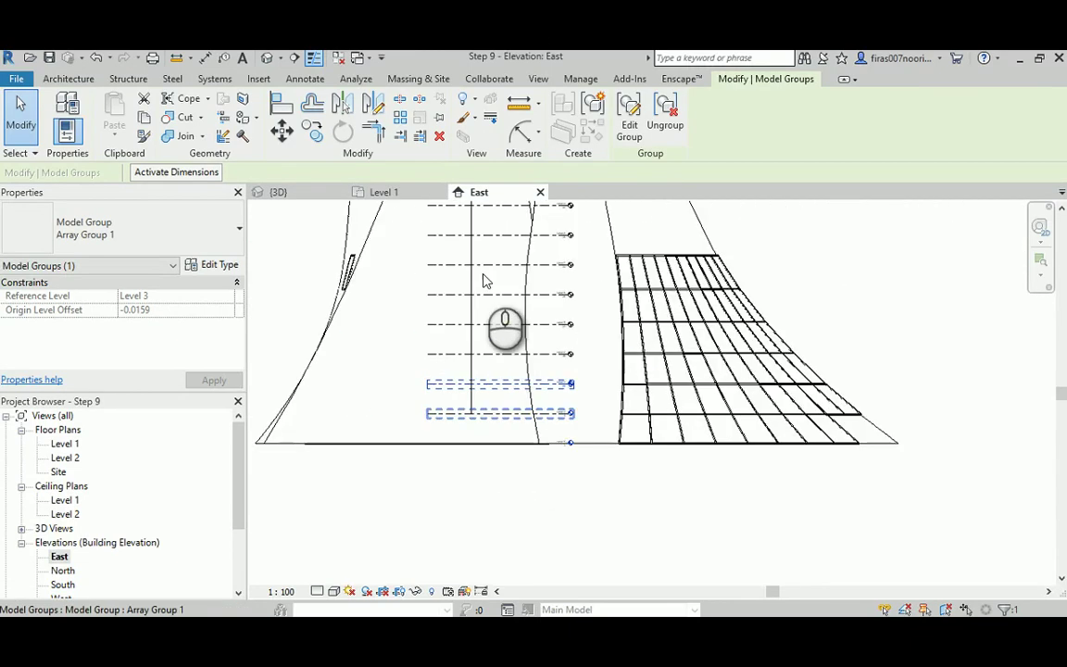
scroll(519, 548, up, 2)
scroll(525, 326, down, 2)
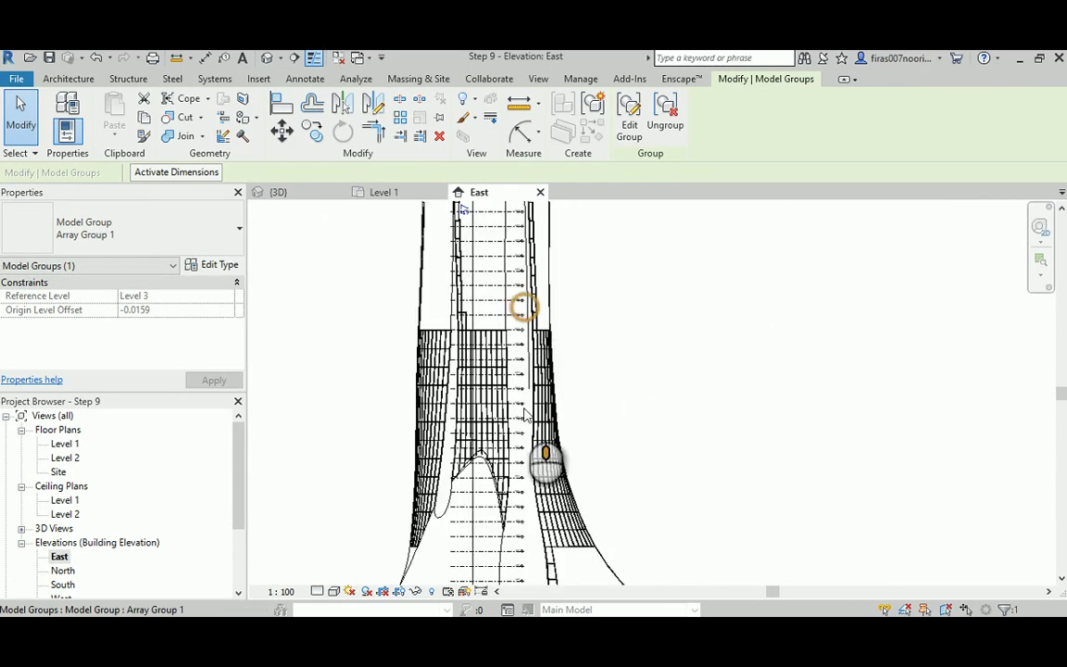
middle_drag(522, 406, 513, 457)
scroll(534, 505, up, 2)
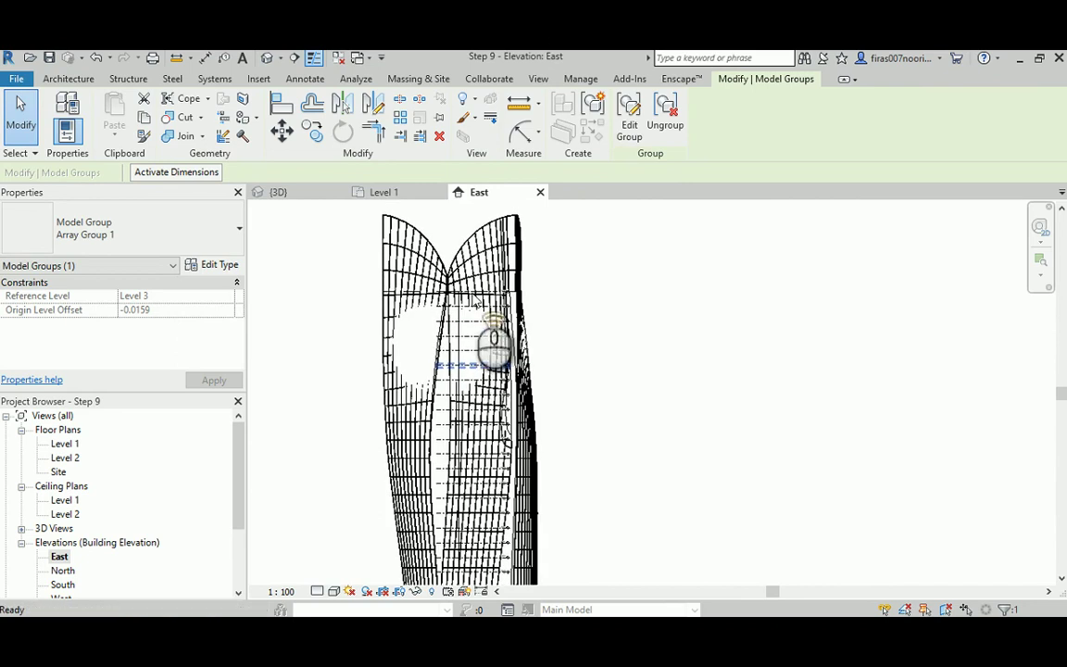
scroll(482, 305, up, 3)
scroll(478, 293, up, 1)
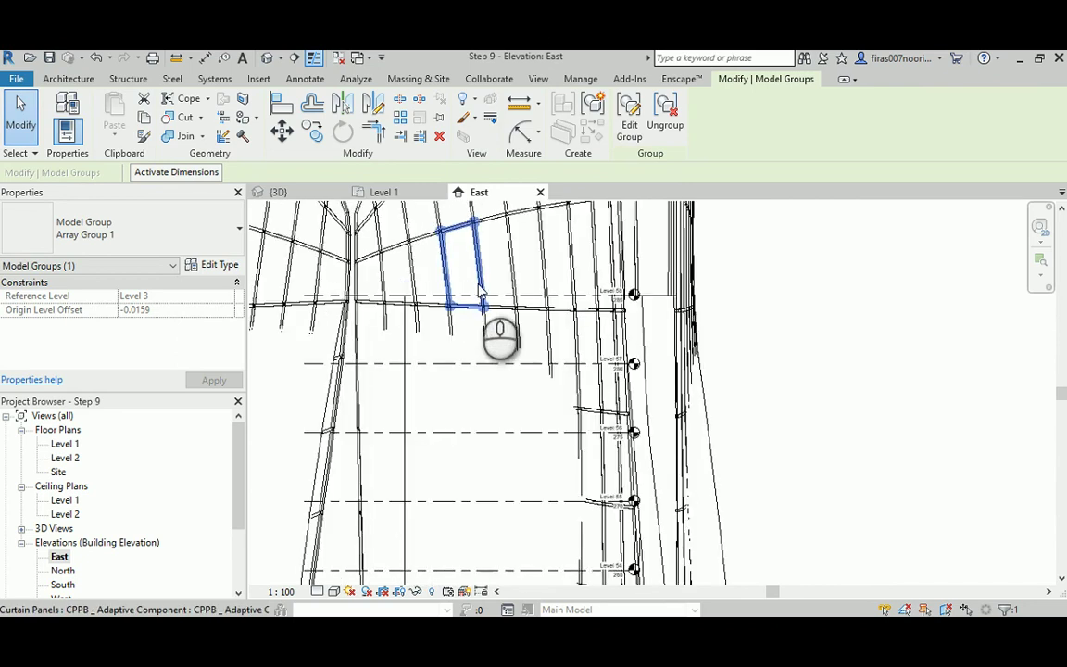
scroll(656, 326, up, 3)
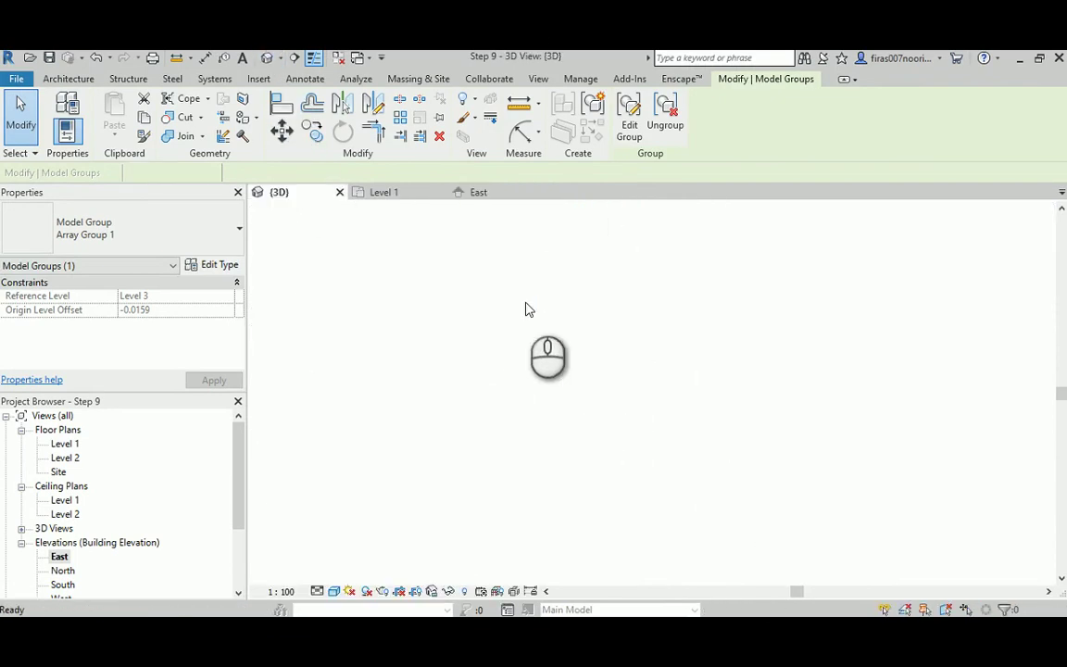
- Pan and zoom to the tower crown and select the Step 10_Conceptual Mass by its edge
mouse_move(591, 316)
middle_down()
mouse_move(537, 468)
mouse_move(519, 307)
mouse_move(491, 469)
mouse_move(453, 542)
middle_up()
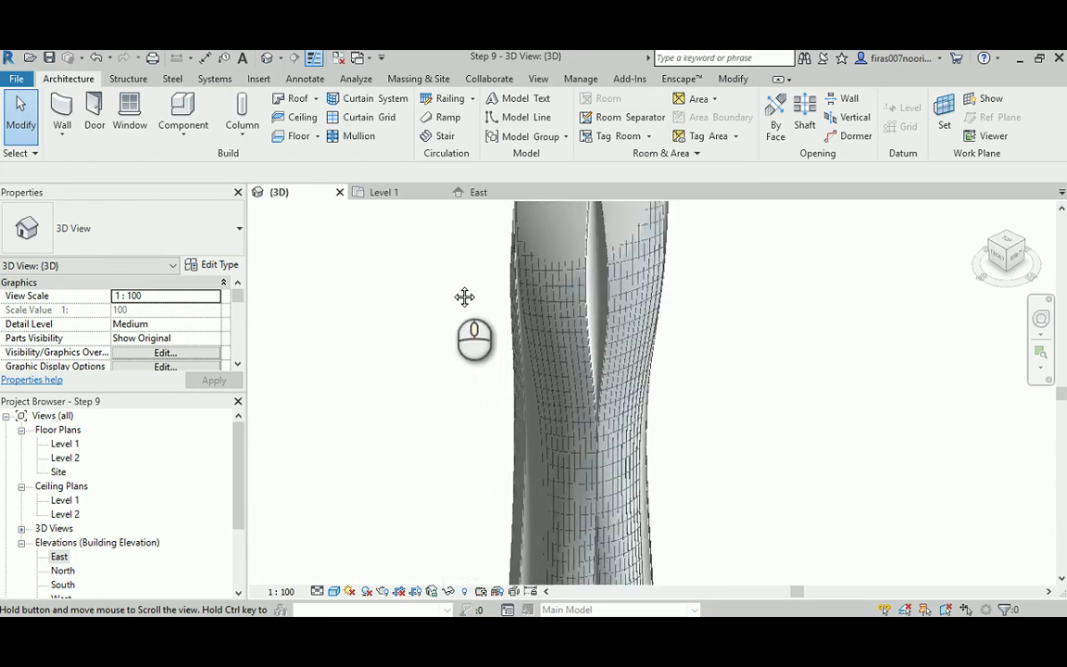
middle_drag(464, 296, 458, 413)
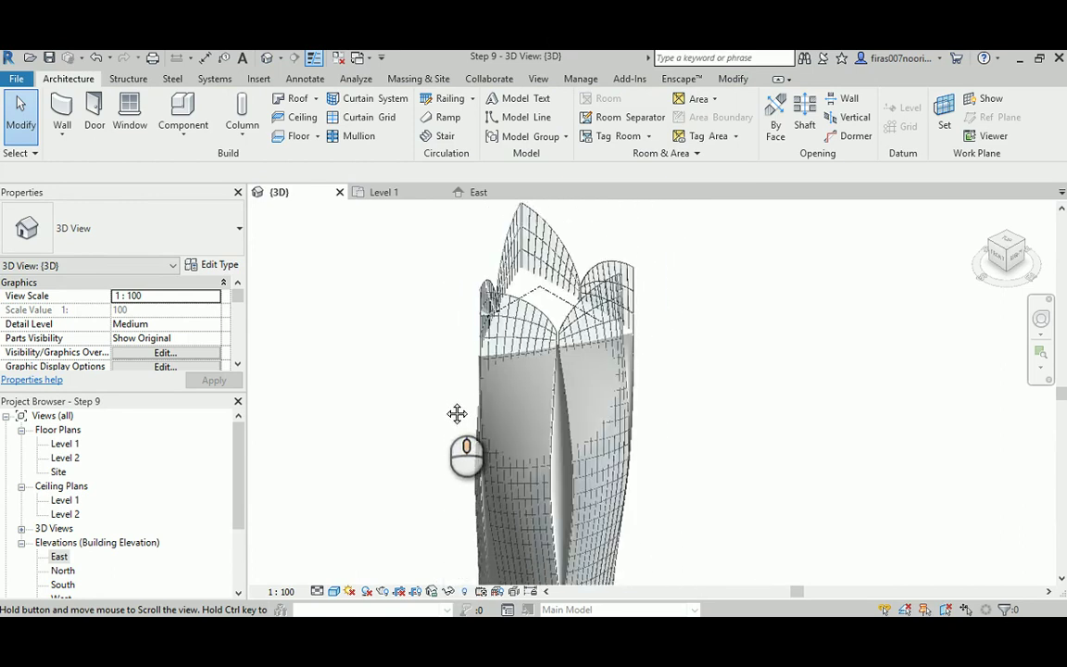
click(419, 79)
scroll(519, 293, up, 8)
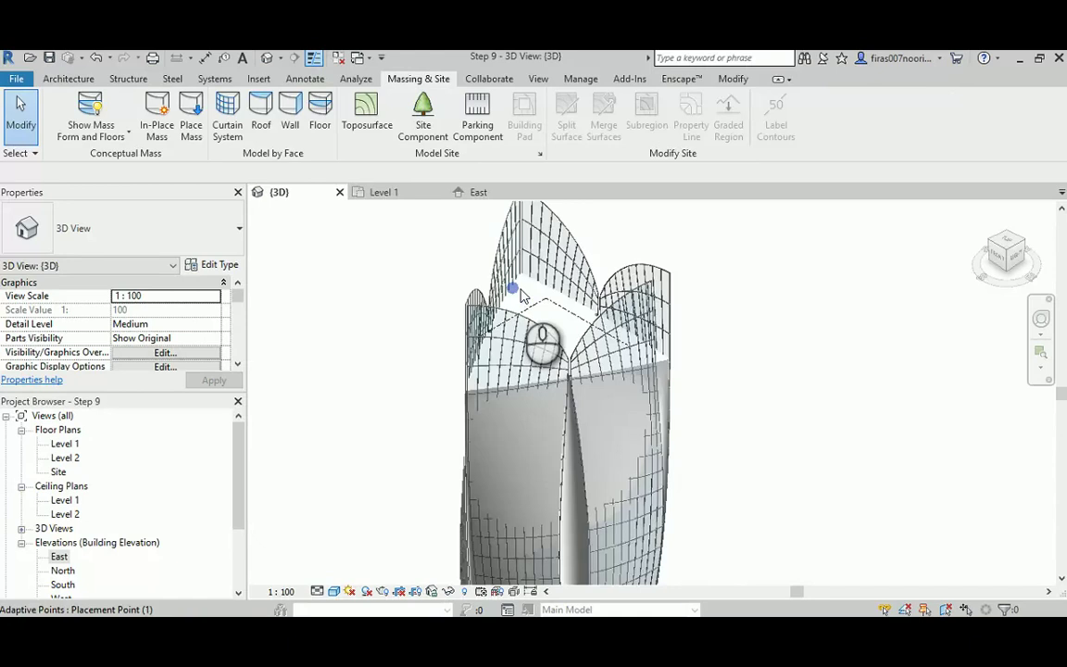
scroll(519, 290, up, 4)
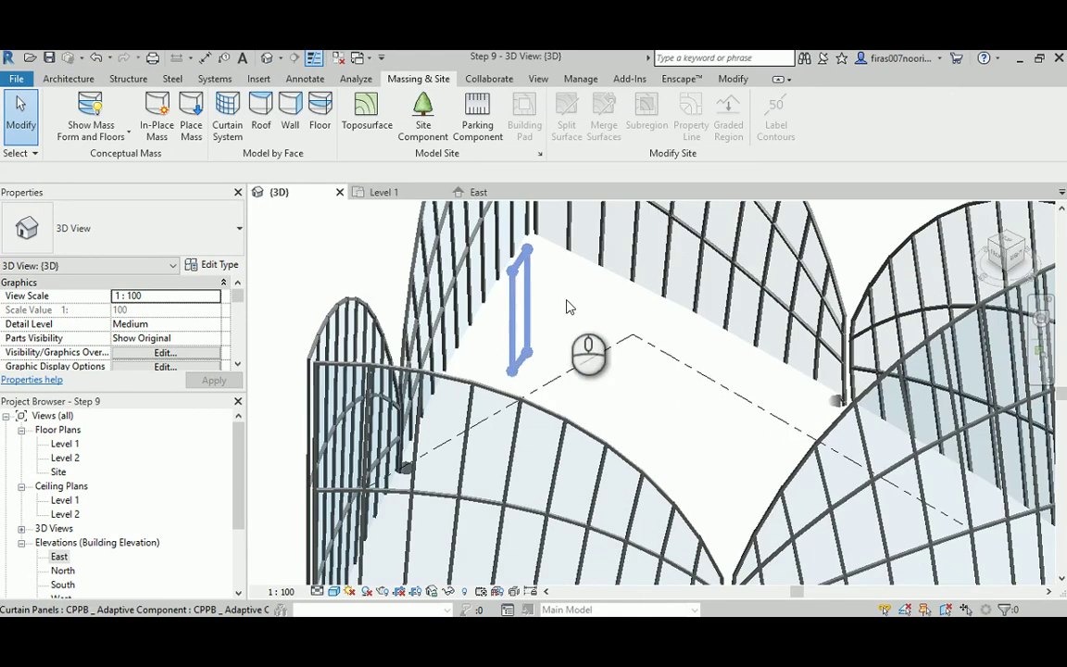
click(738, 342)
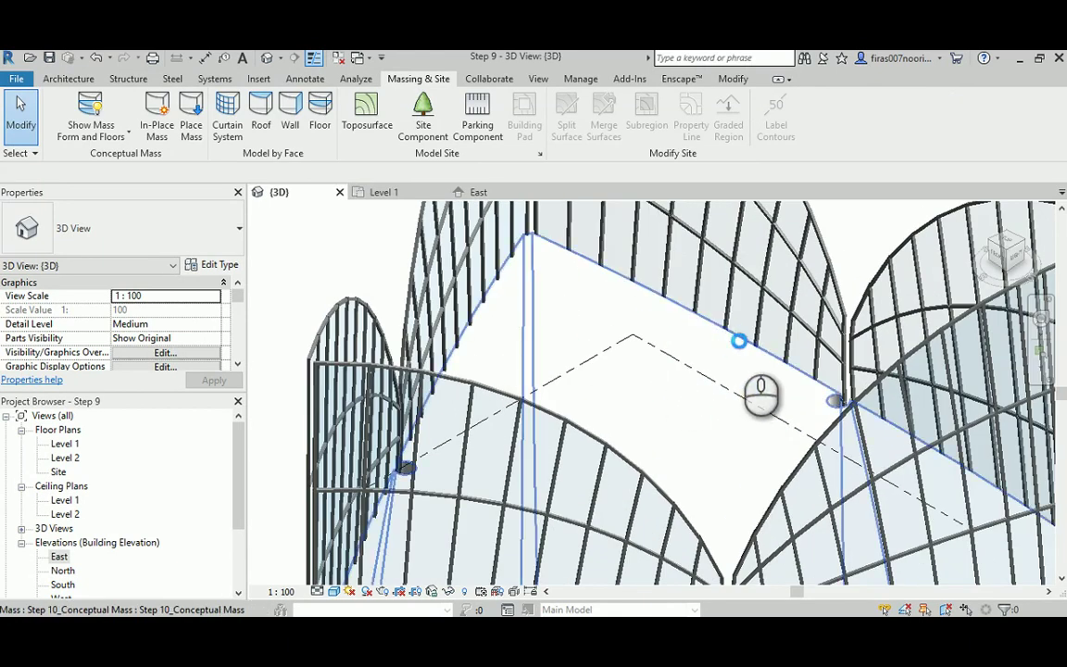
click(740, 341)
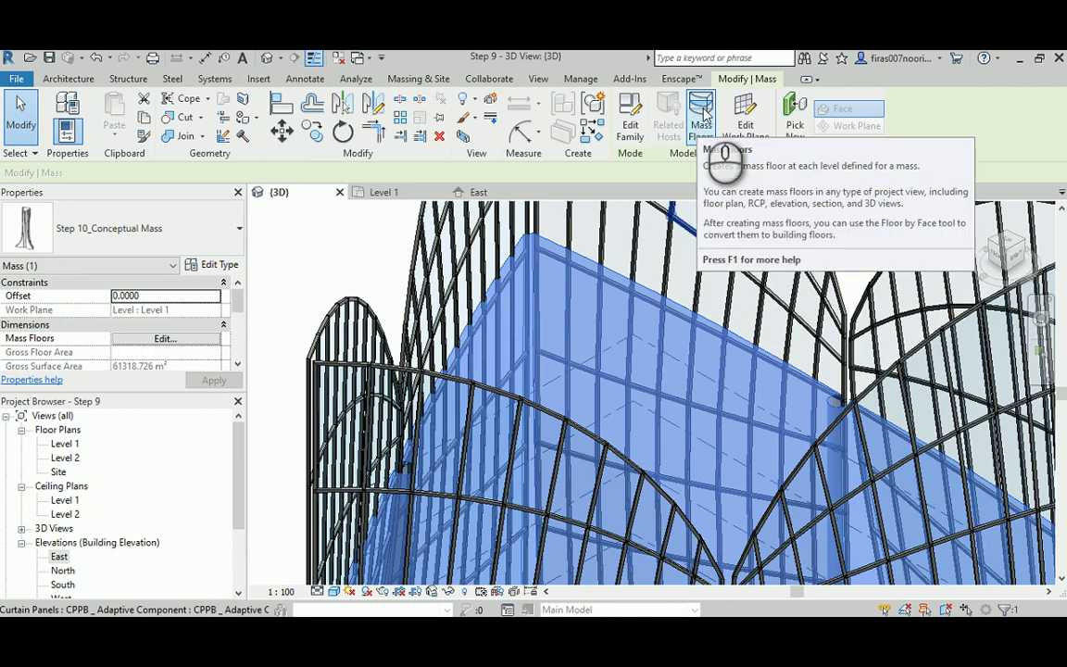
- Add mass floors to the selected mass at every level from Level 1 through Level 58
click(702, 116)
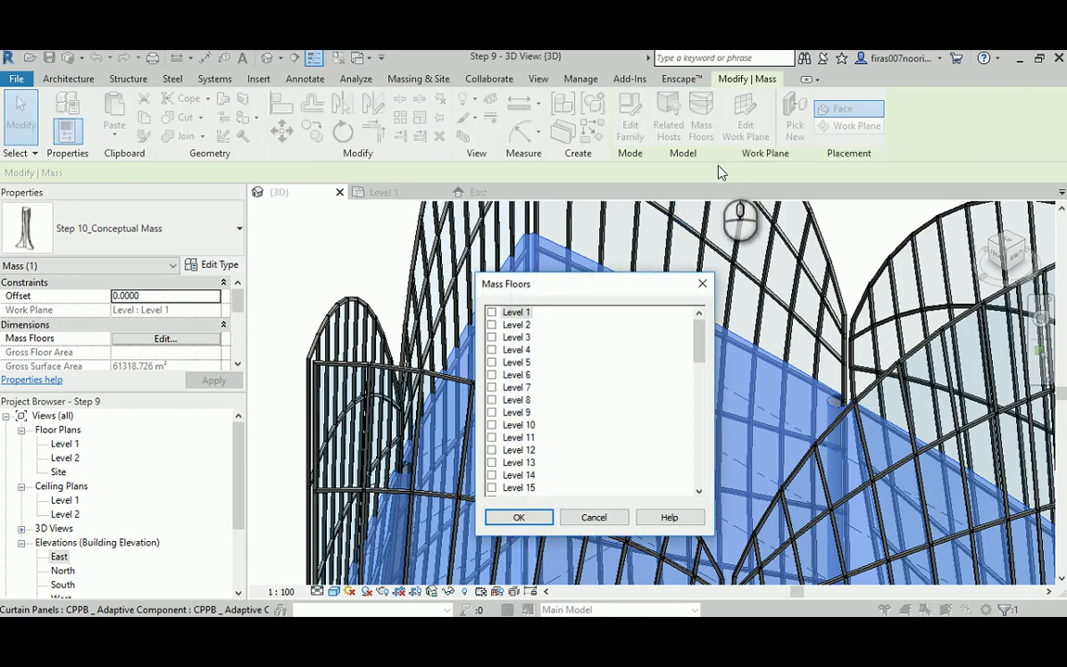
click(517, 312)
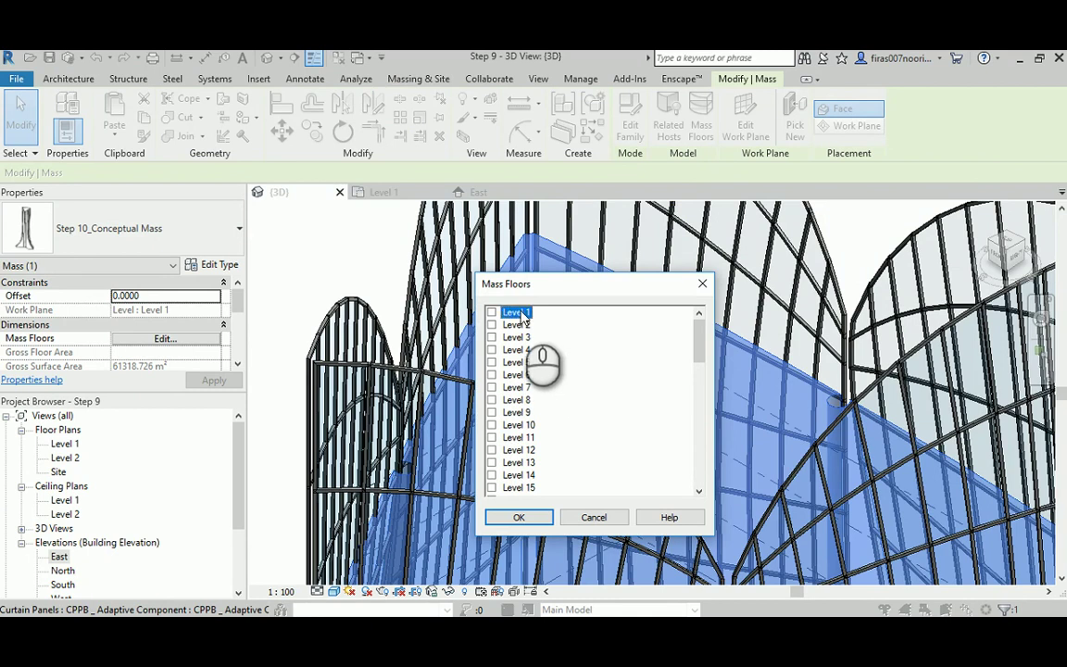
drag(702, 336, 695, 483)
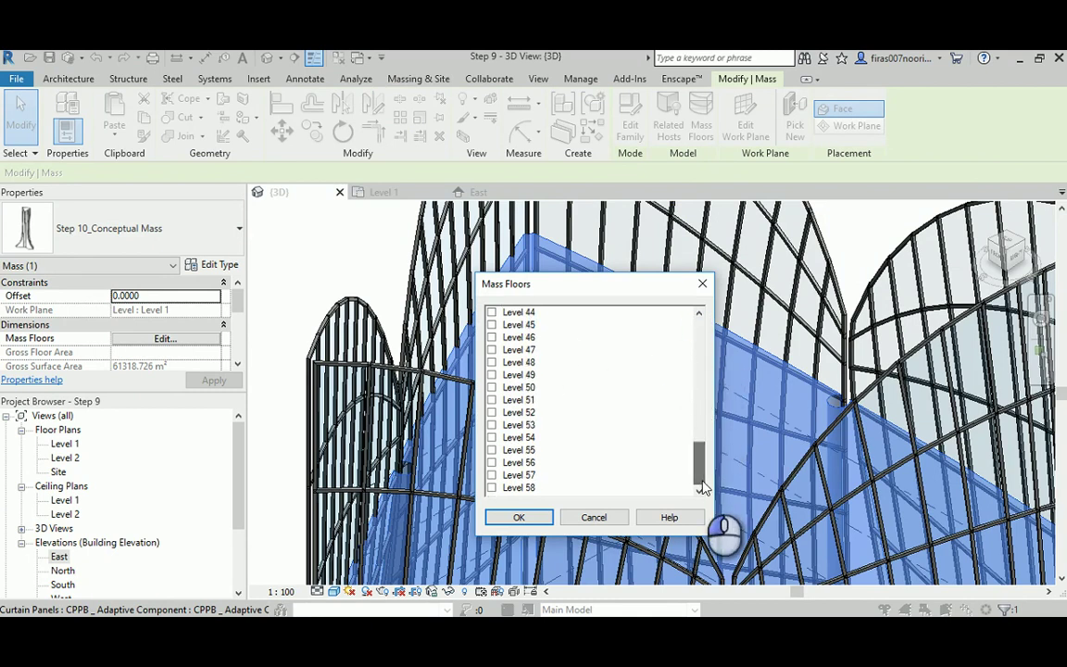
shift+click(515, 488)
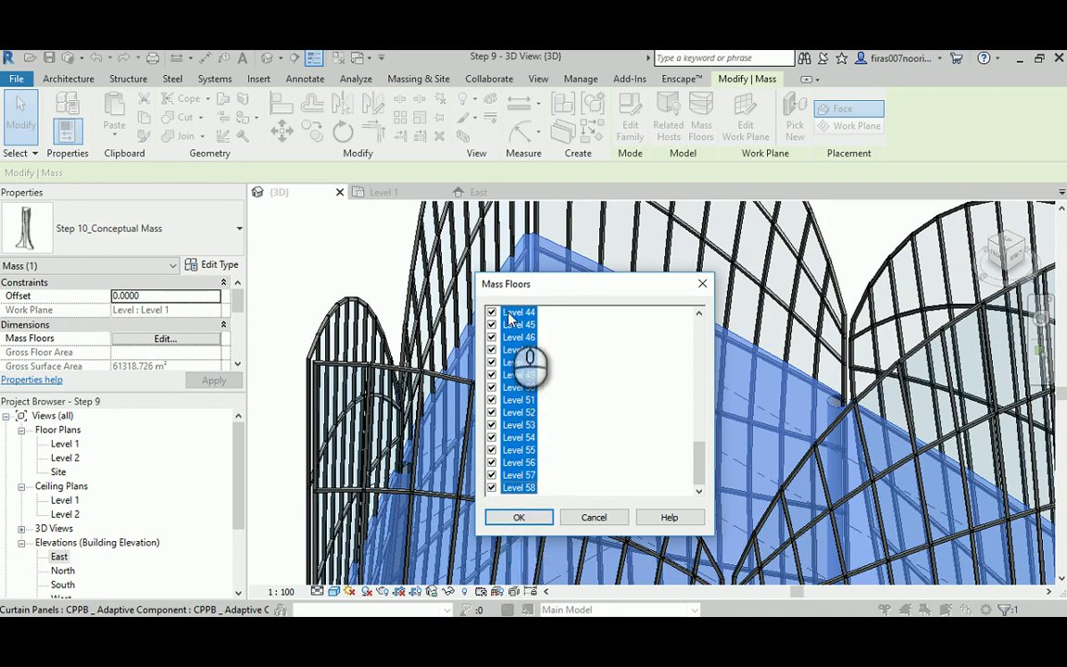
click(519, 518)
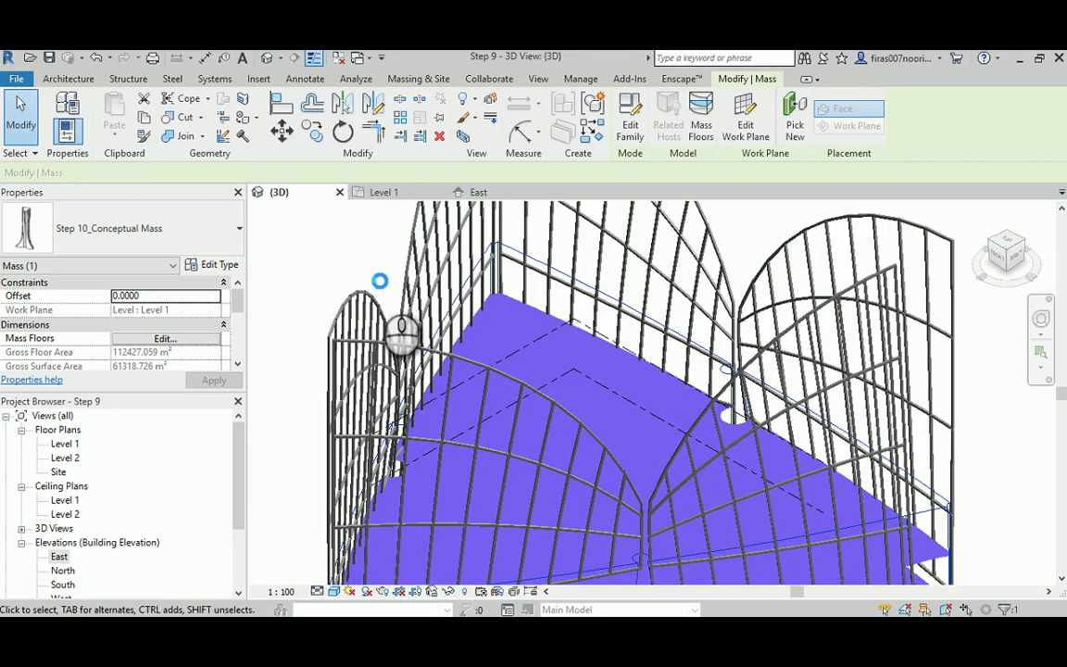
- Orbit, pan and zoom out to show the whole tower with its 58 mass floors
mouse_move(401, 335)
shift+middle_down()
mouse_move(381, 417)
mouse_move(404, 362)
mouse_move(396, 321)
shift+middle_up()
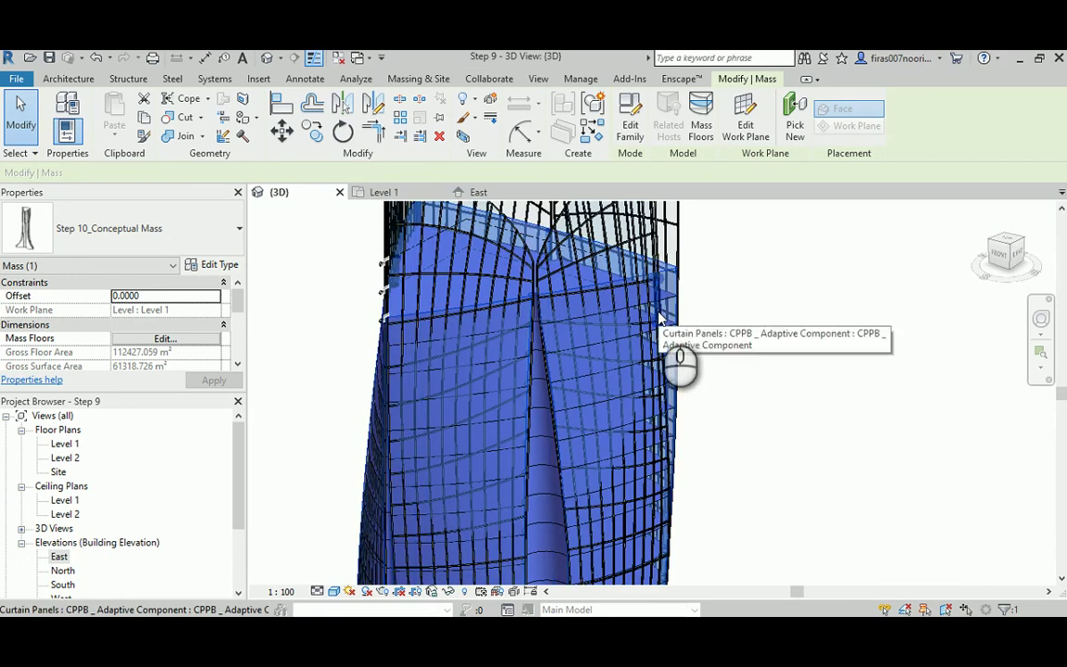
middle_drag(662, 445, 687, 352)
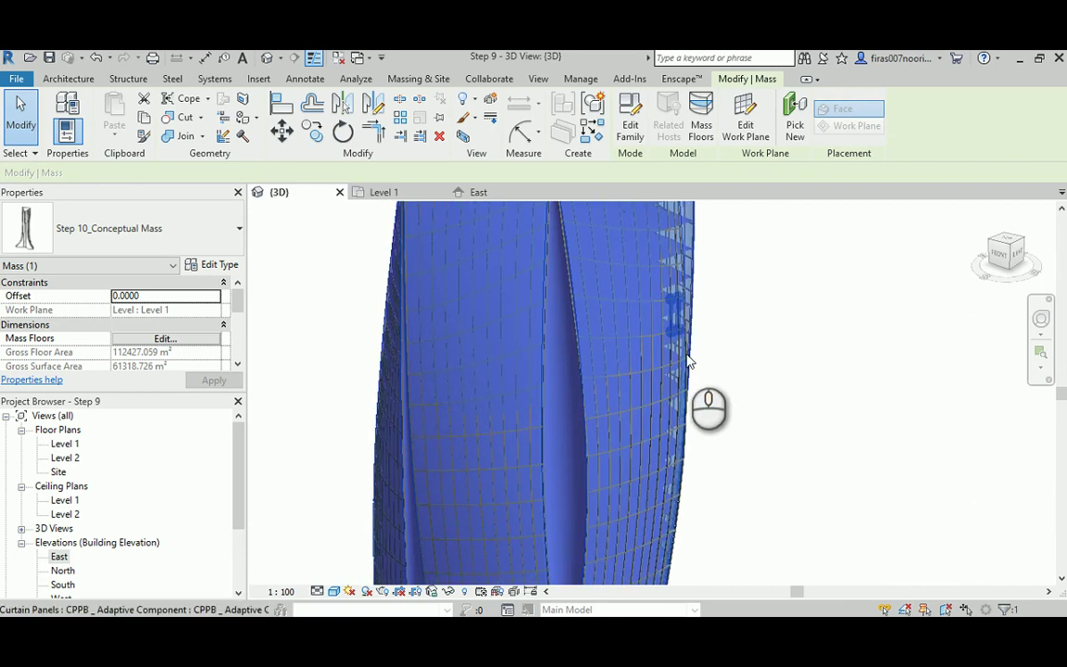
scroll(686, 354, down, 3)
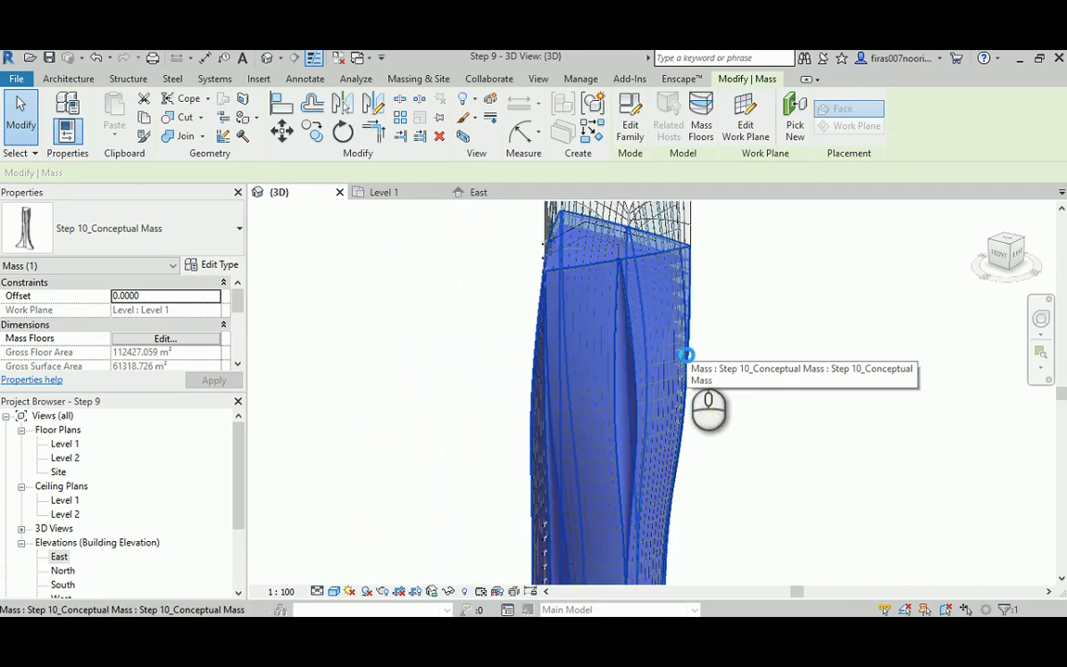
scroll(685, 354, down, 2)
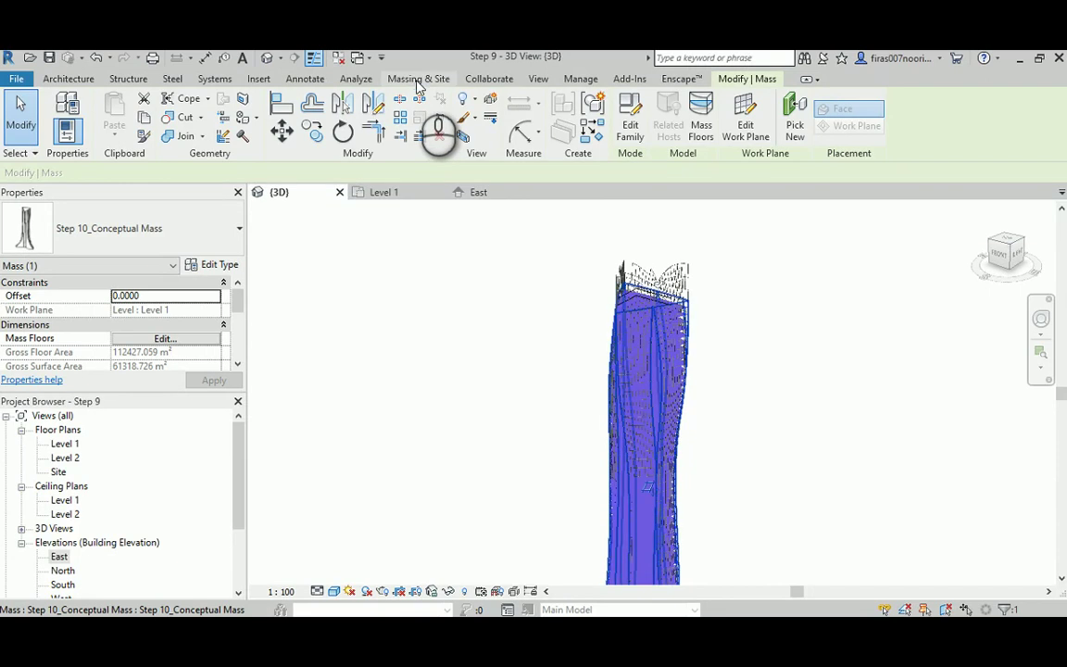
click(416, 81)
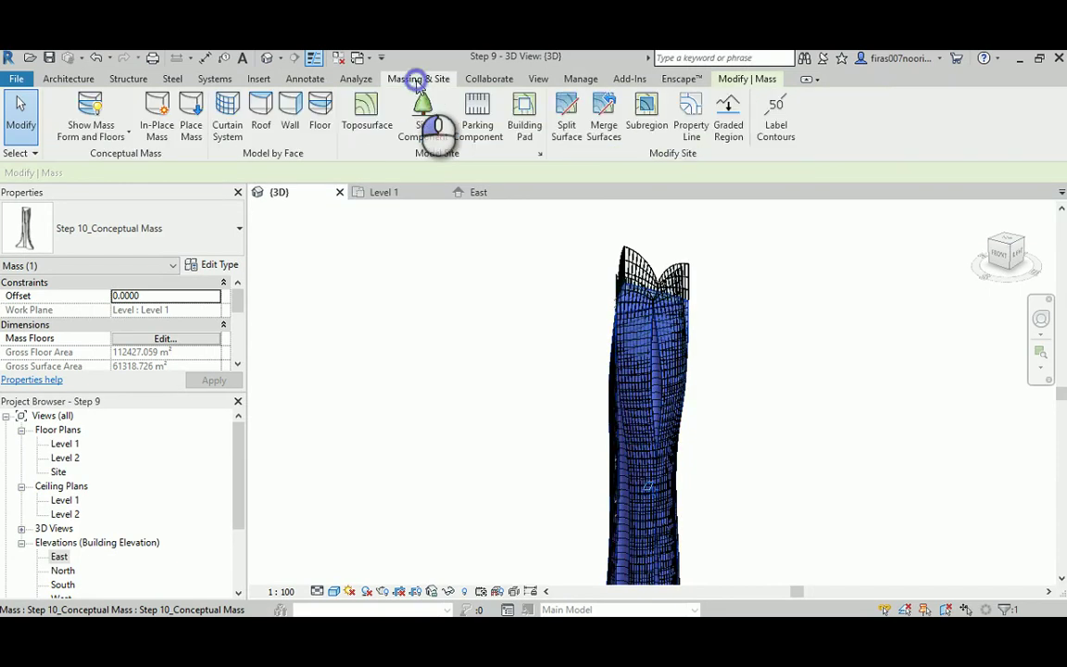
- Use Floor by Face to select all mass floors and create Generic 150mm floors on them
click(320, 120)
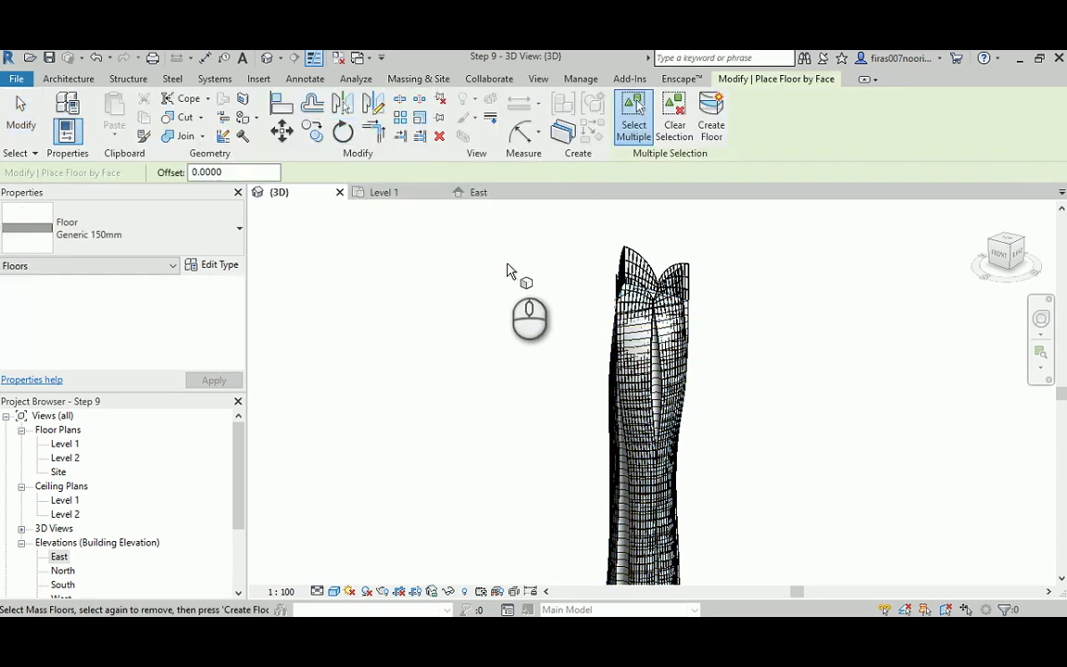
shift+middle_drag(508, 270, 509, 271)
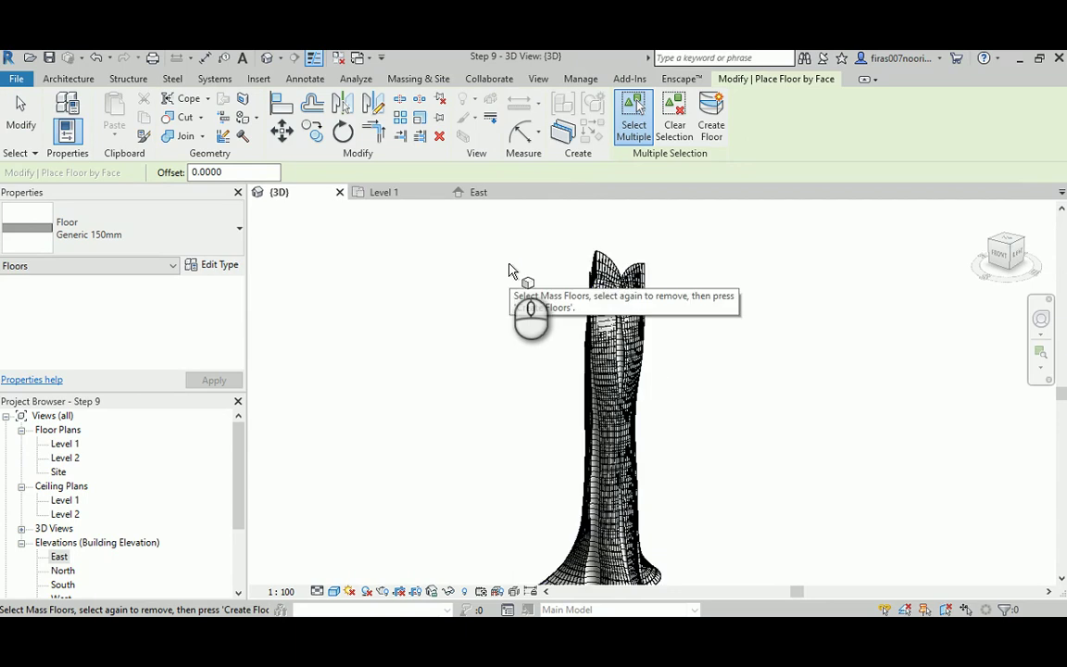
shift+middle_drag(509, 271, 484, 243)
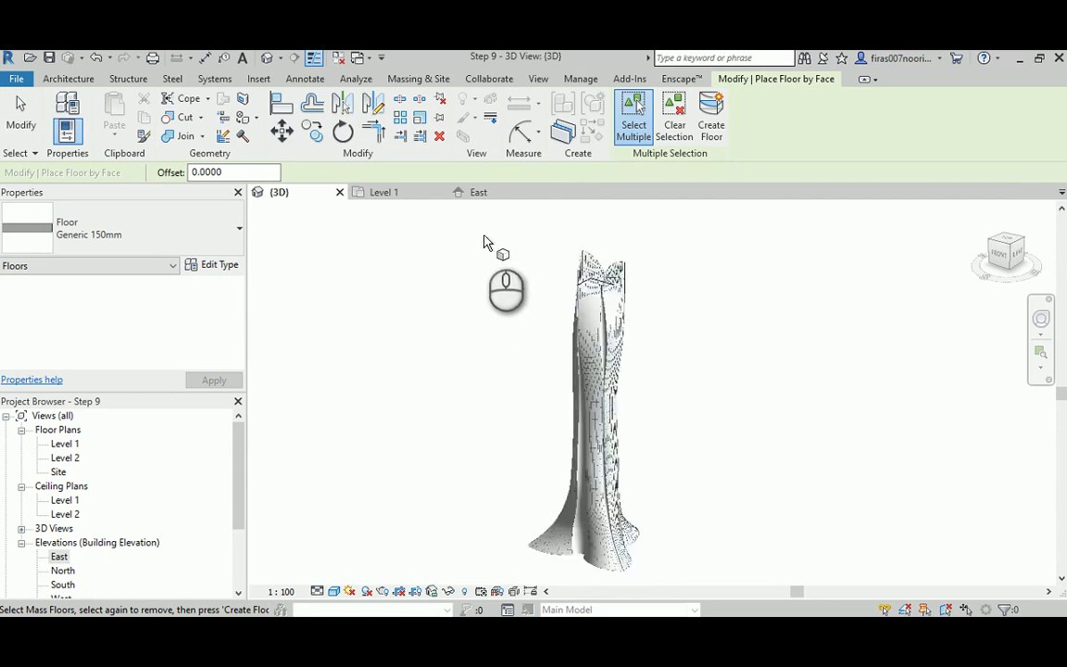
drag(484, 234, 678, 582)
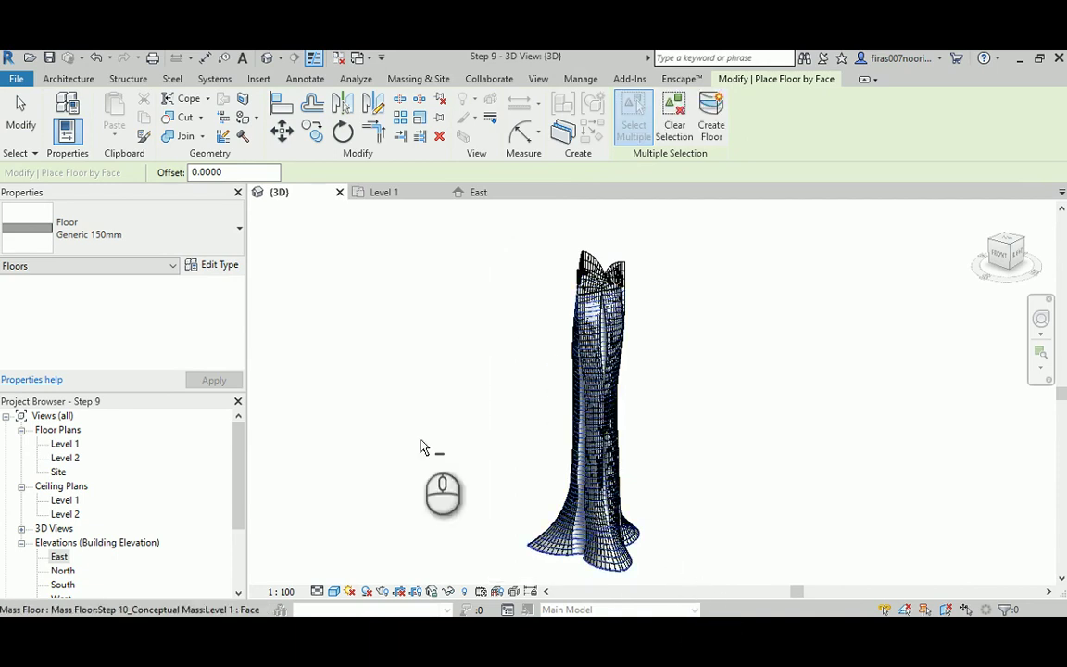
click(207, 240)
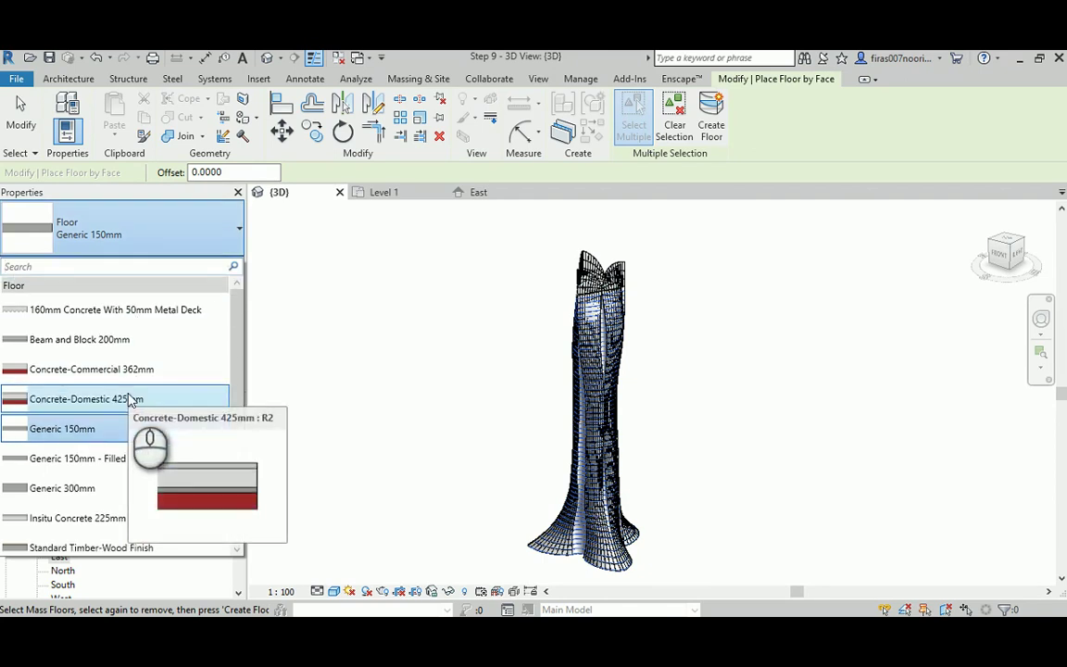
click(68, 429)
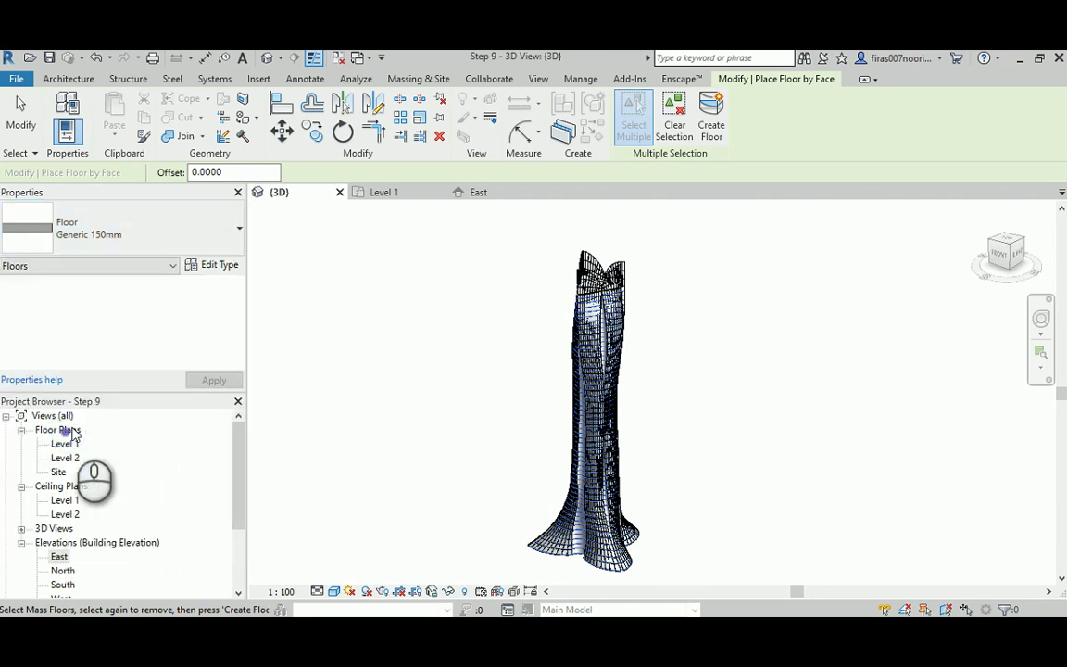
click(721, 111)
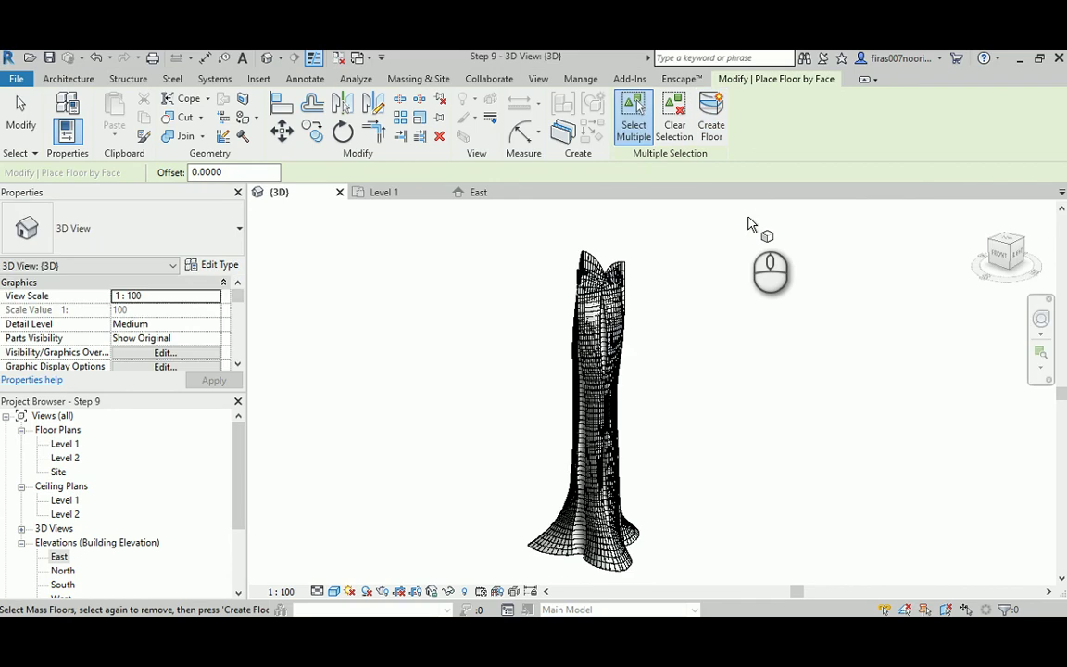
- Inspect the new floor slabs near the tower's crown, then cancel Floor by Face
scroll(630, 371, up, 4)
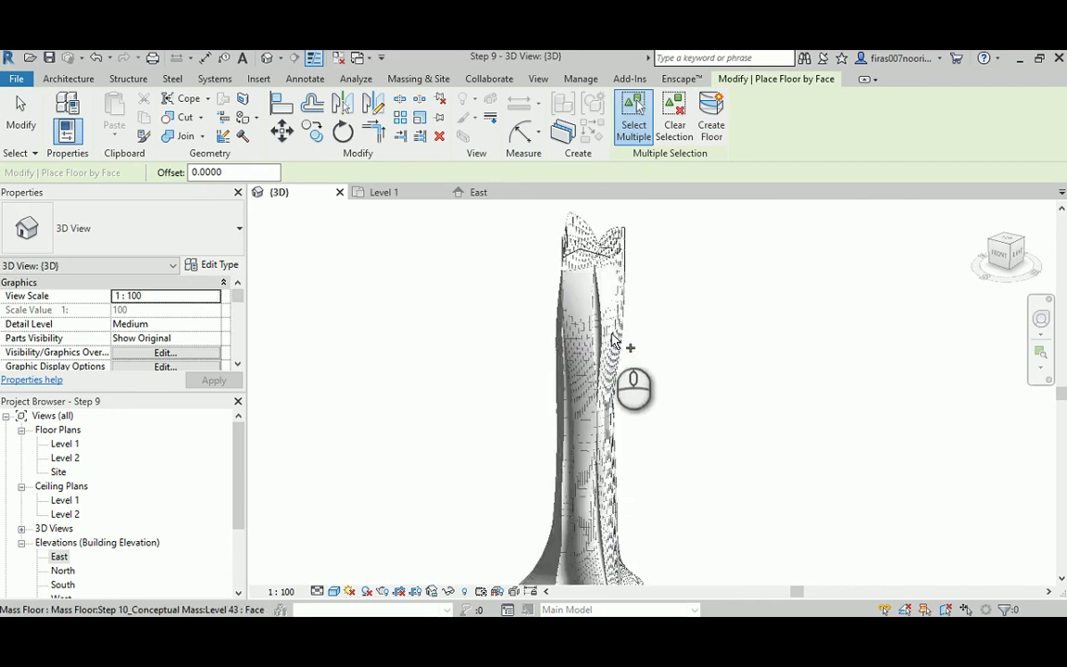
shift+middle_drag(583, 238, 422, 301)
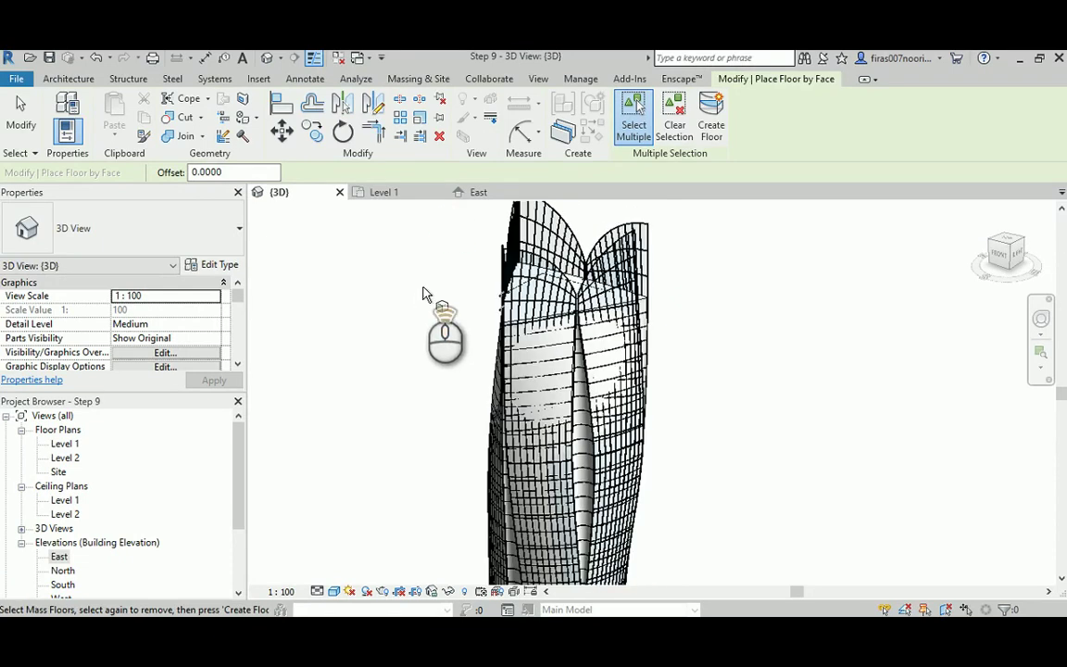
right_click(429, 275)
click(449, 274)
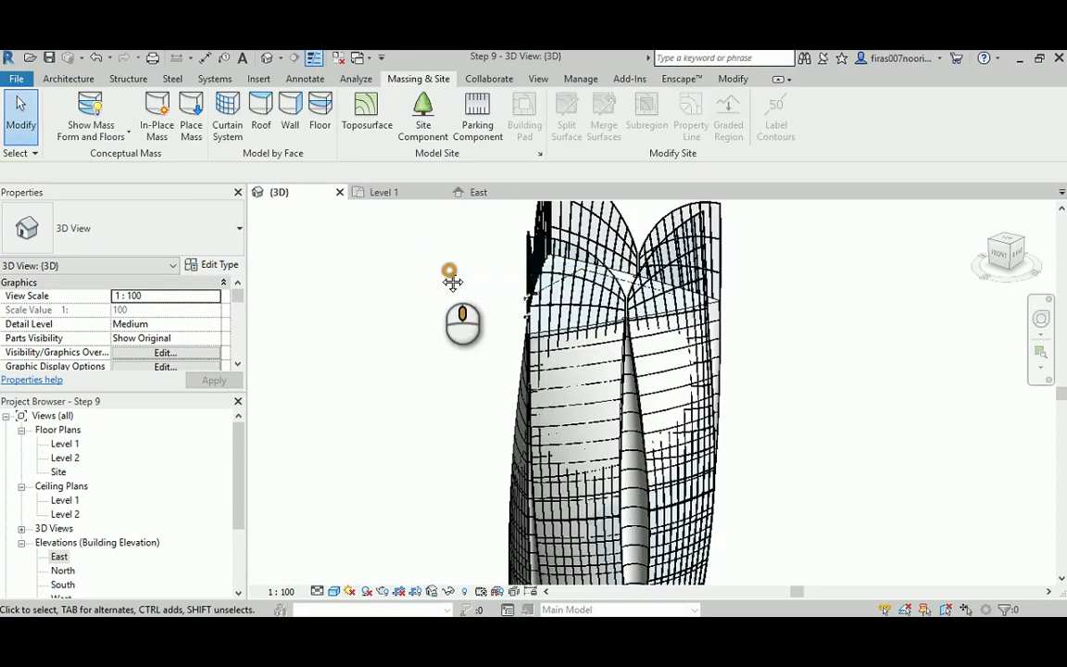
middle_drag(448, 274, 396, 278)
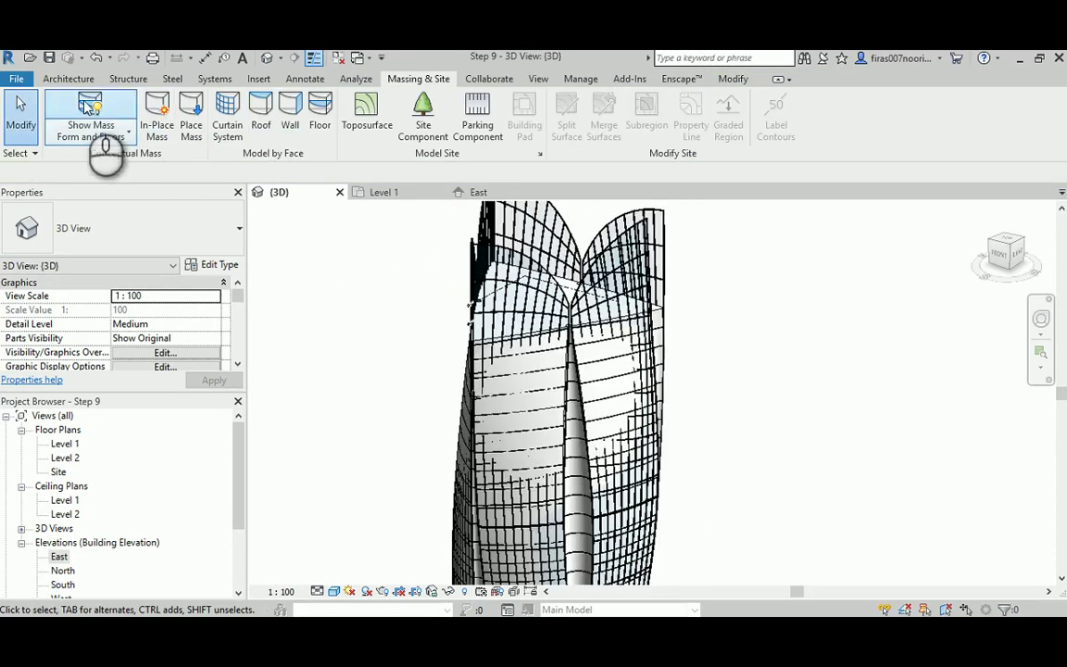
- Set the mass display to Show Mass by View Settings to hide the mass form
click(86, 105)
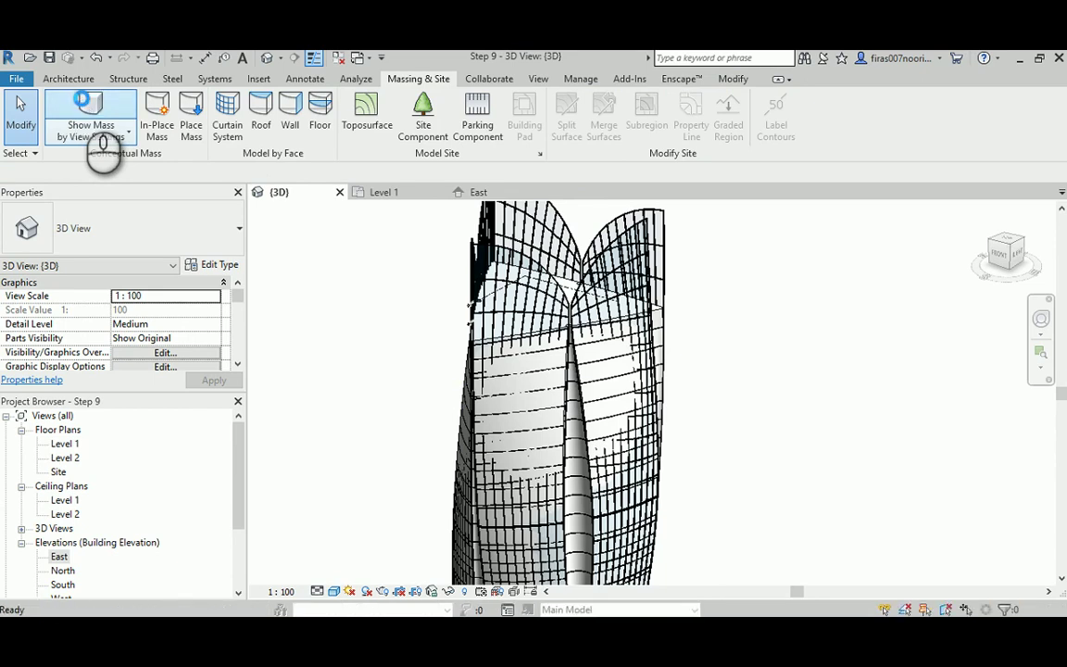
click(103, 139)
middle_drag(769, 466, 786, 434)
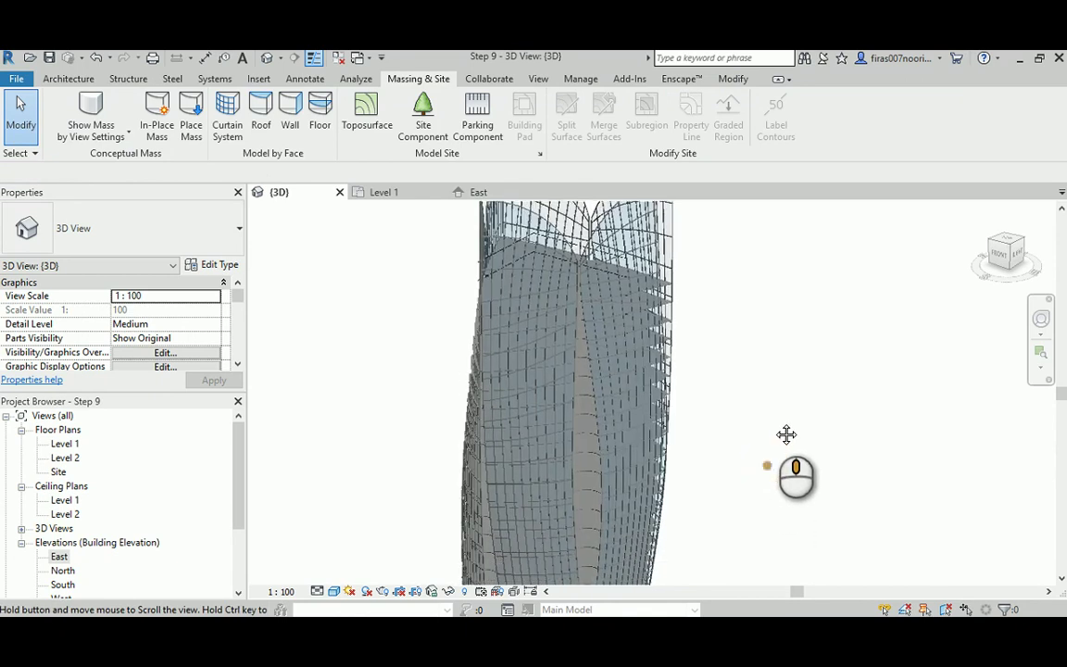
scroll(676, 288, up, 5)
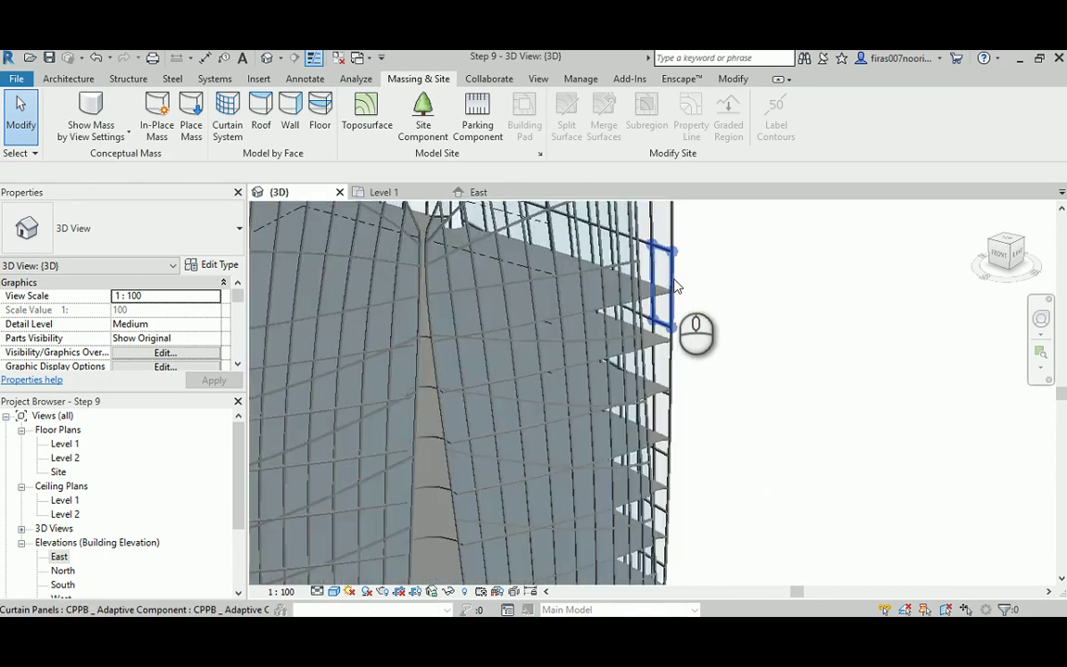
scroll(676, 288, up, 4)
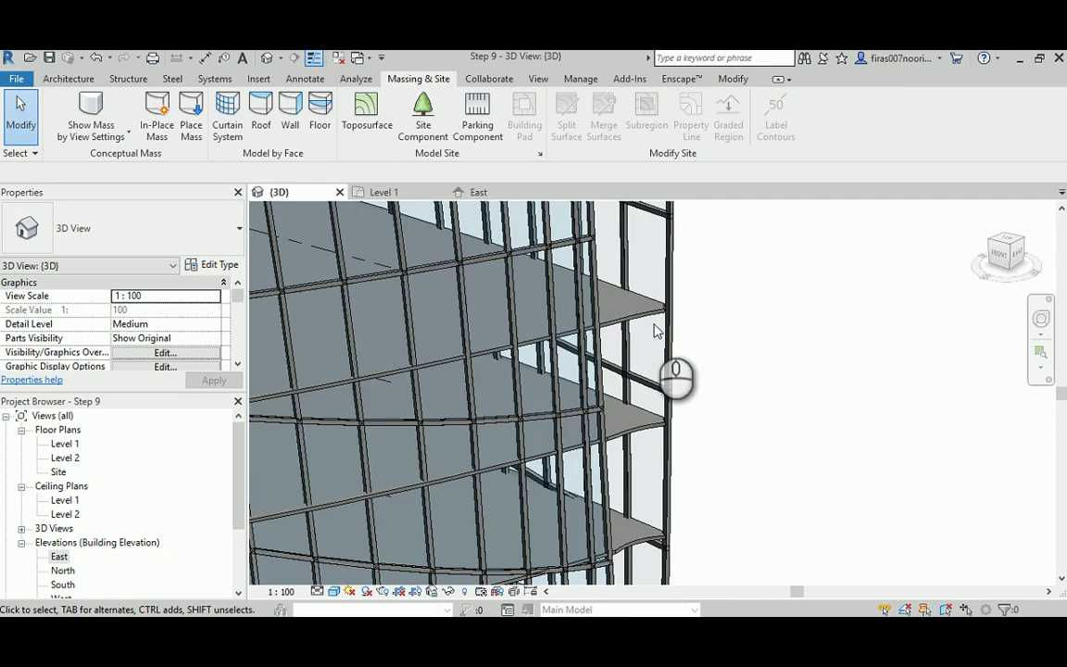
- Zoom and pan to inspect the Generic 150mm slabs behind the curtain panel grid
middle_drag(676, 334, 722, 366)
scroll(802, 375, down, 2)
scroll(793, 389, down, 1)
scroll(722, 366, down, 1)
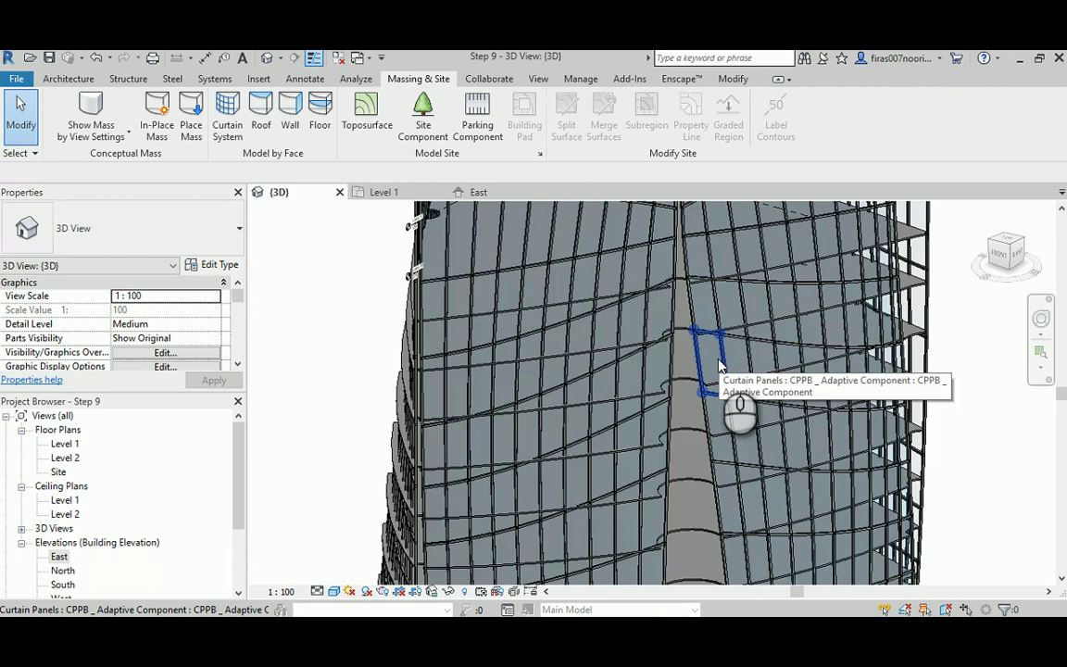
scroll(704, 389, down, 2)
scroll(704, 399, up, 2)
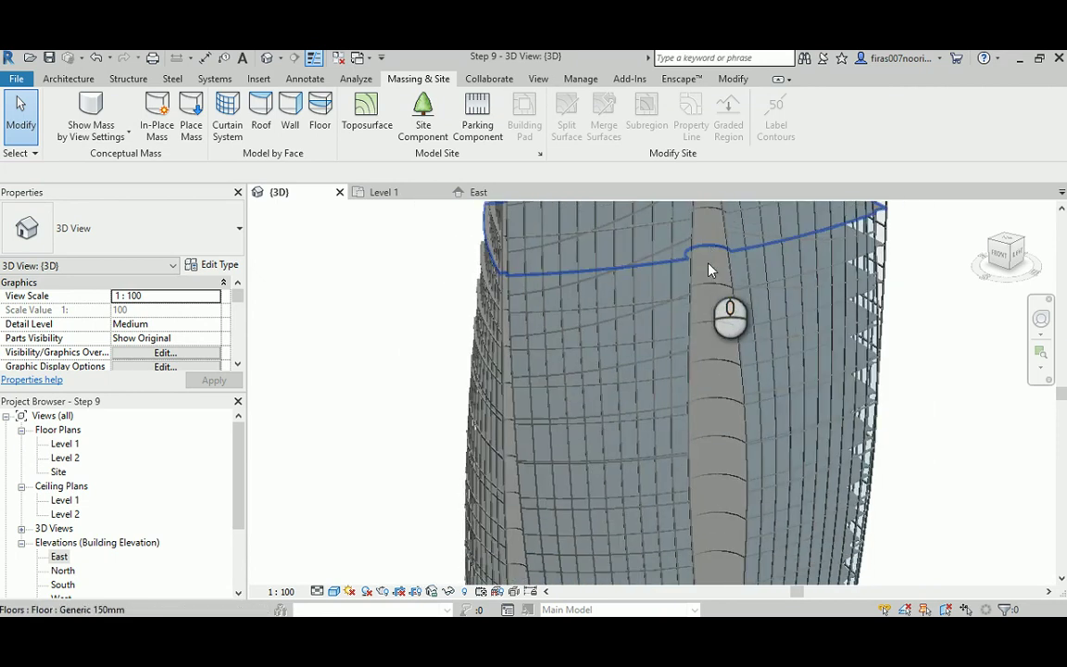
scroll(708, 317, down, 1)
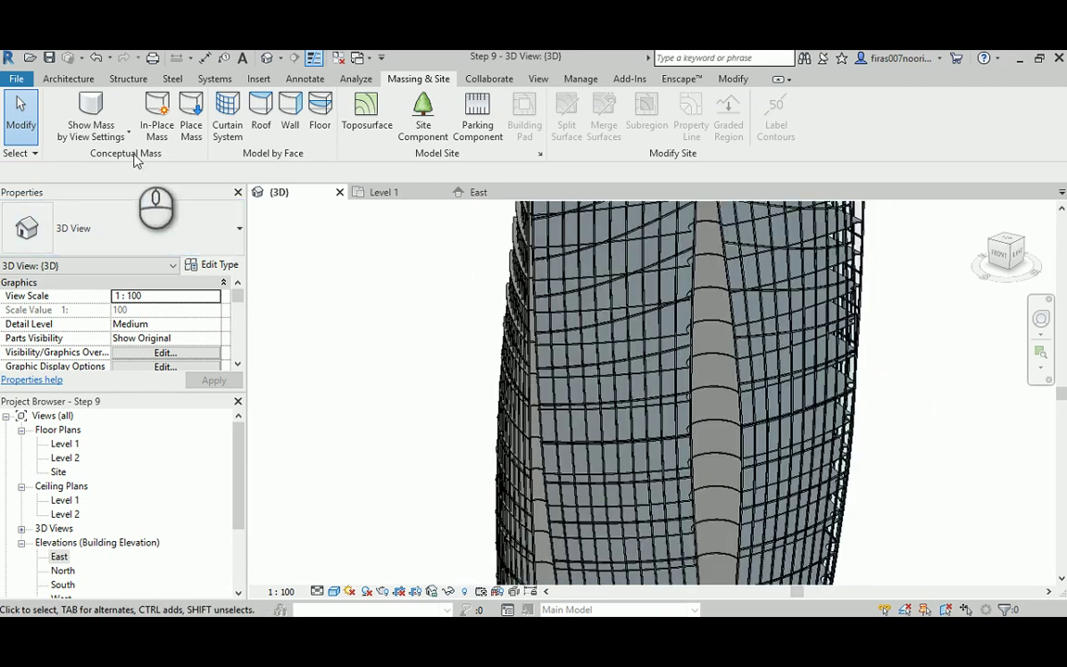
- Turn Show Mass Form and Floors back on and frame the tower's flared base
click(90, 110)
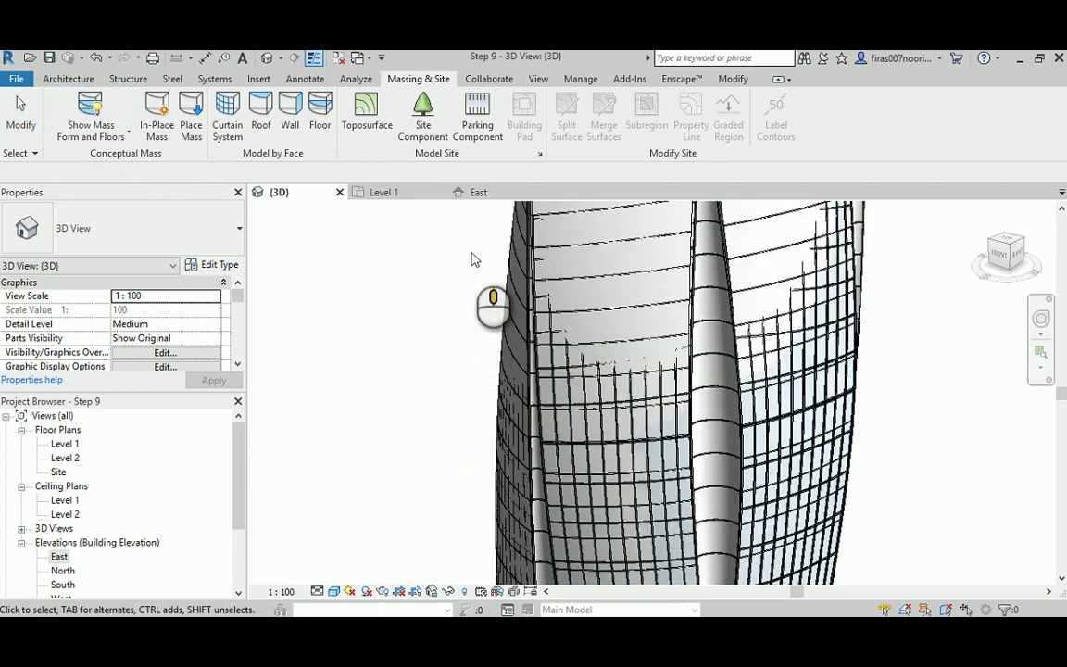
mouse_move(483, 437)
middle_down()
mouse_move(494, 309)
mouse_move(505, 305)
mouse_move(474, 510)
middle_up()
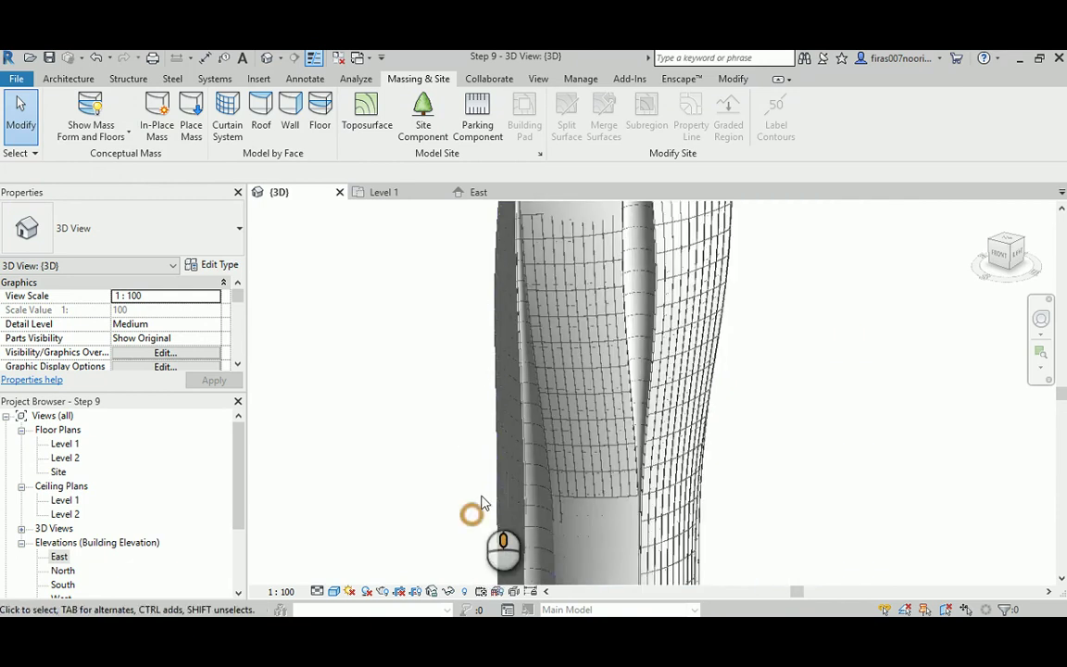
middle_drag(486, 378, 558, 543)
scroll(551, 357, down, 3)
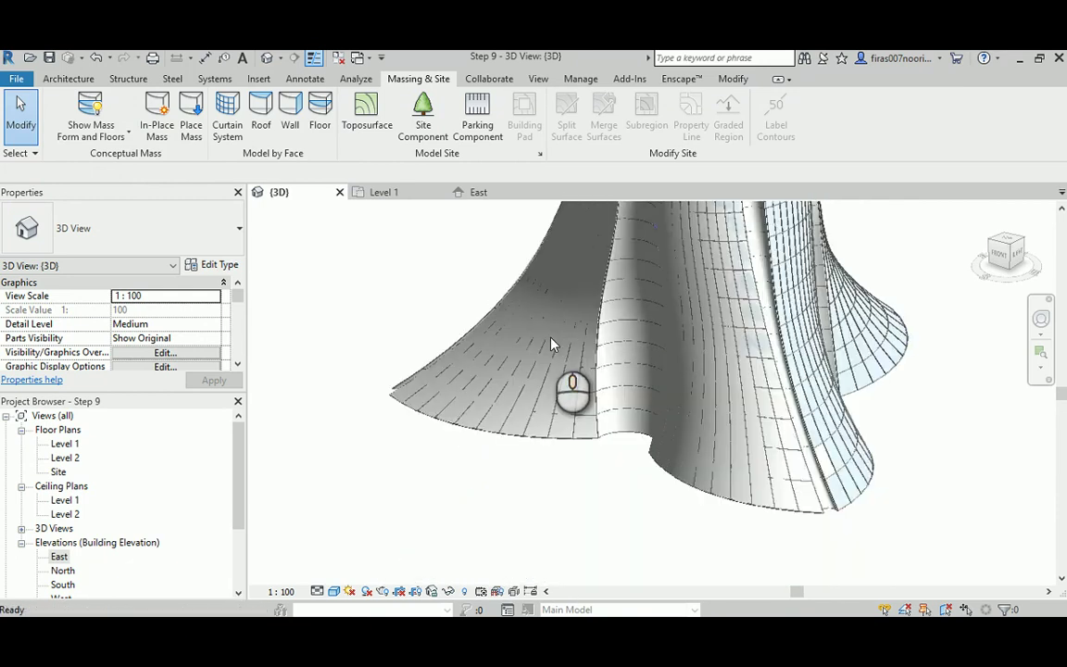
- Start Wall by Face with the Generic - 90mm Brick wall type
click(290, 130)
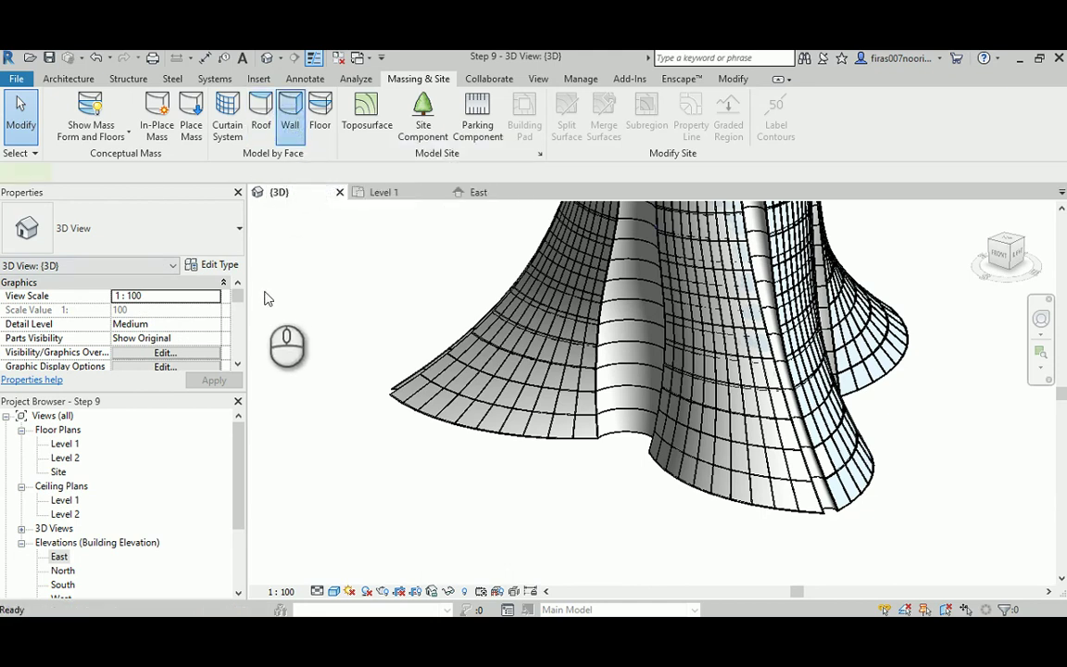
click(206, 233)
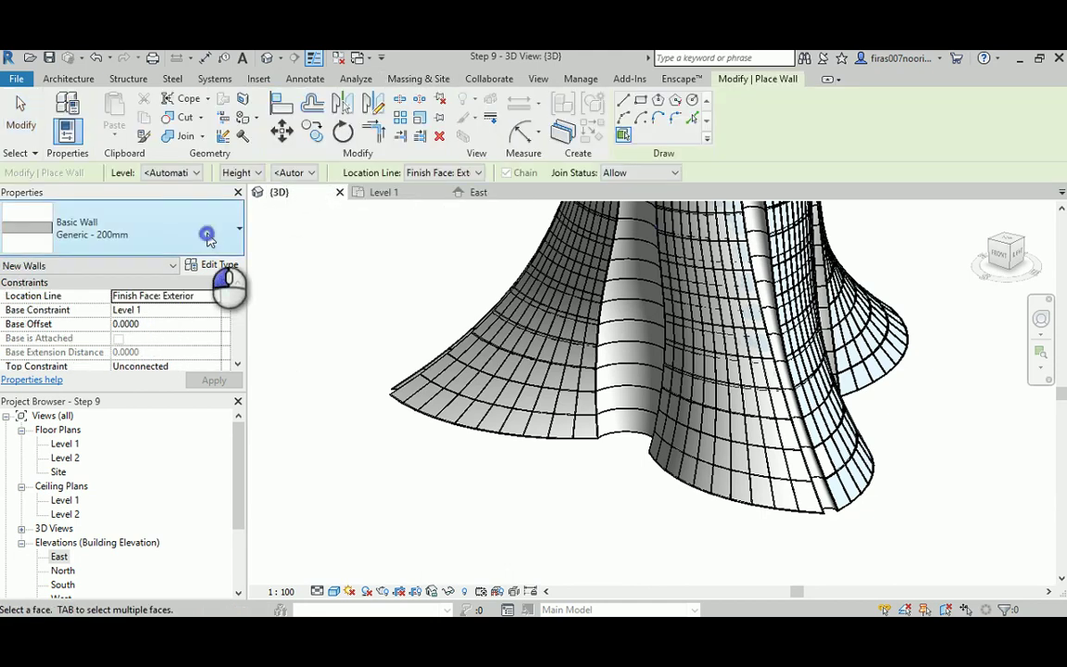
scroll(192, 265, up, 5)
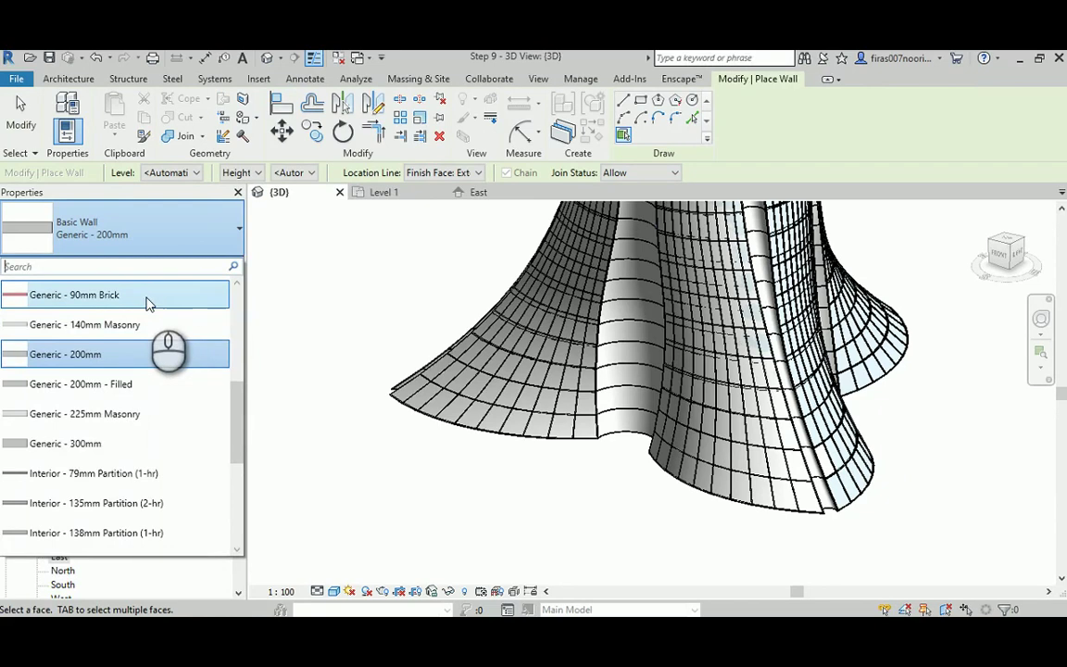
click(146, 294)
scroll(839, 524, up, 4)
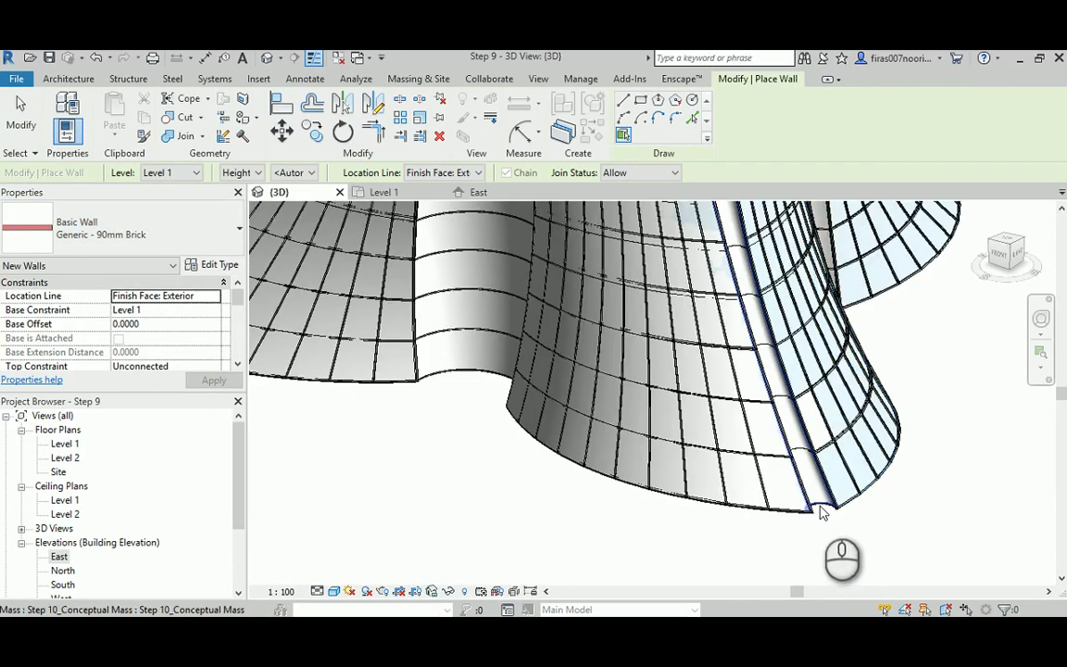
- Place Generic - 90mm Brick walls on the curved fin faces, one fin after another
click(821, 510)
click(827, 534)
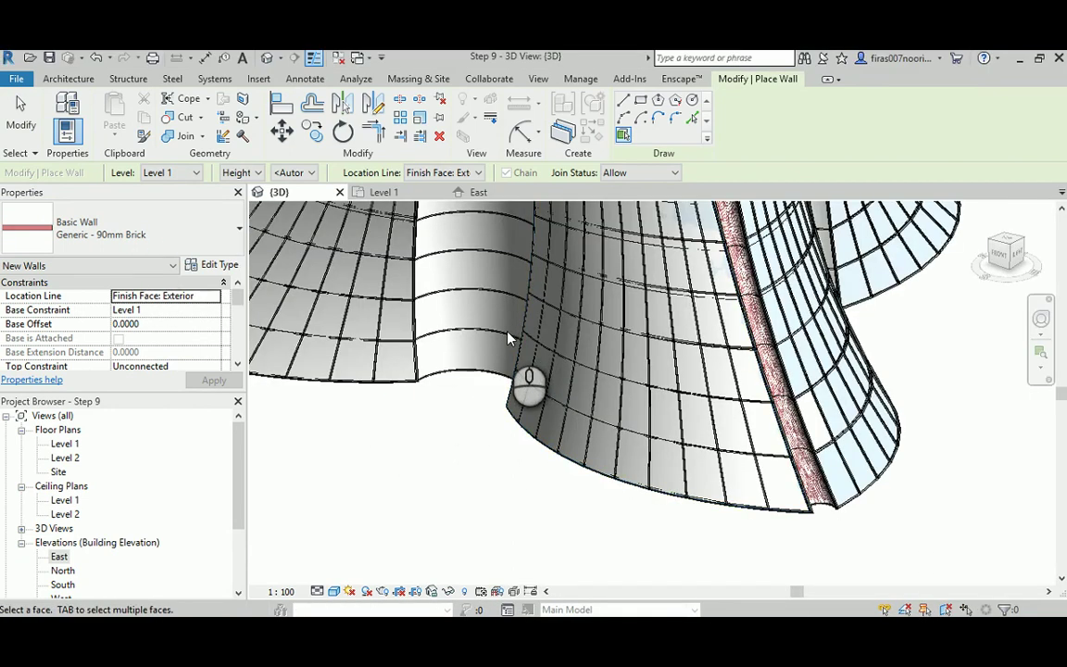
shift+middle_drag(385, 355, 584, 375)
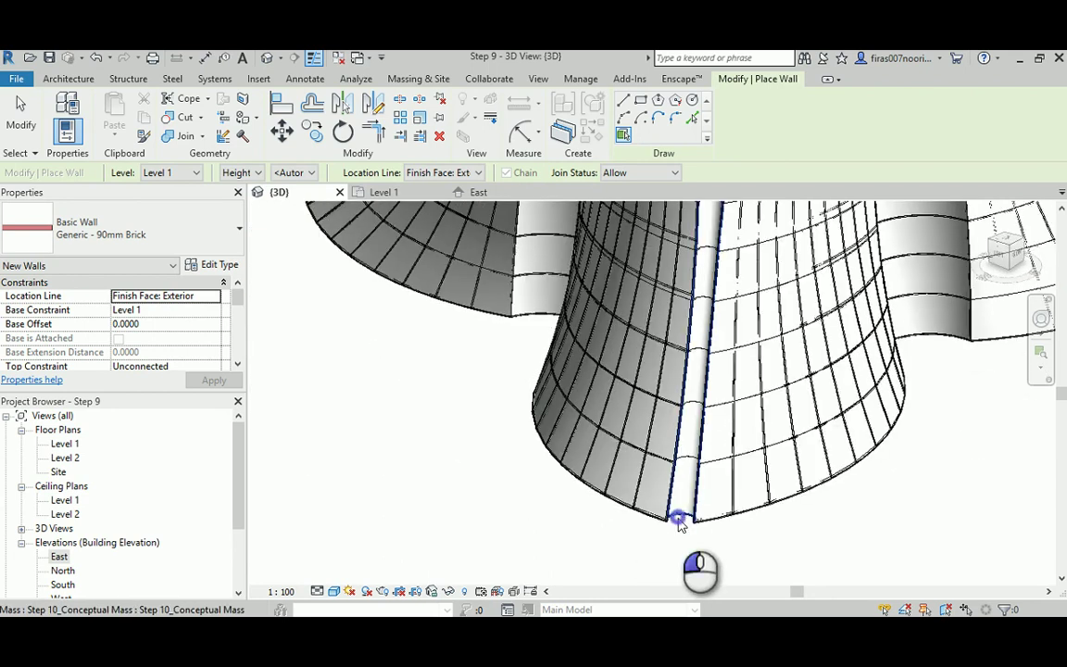
click(680, 522)
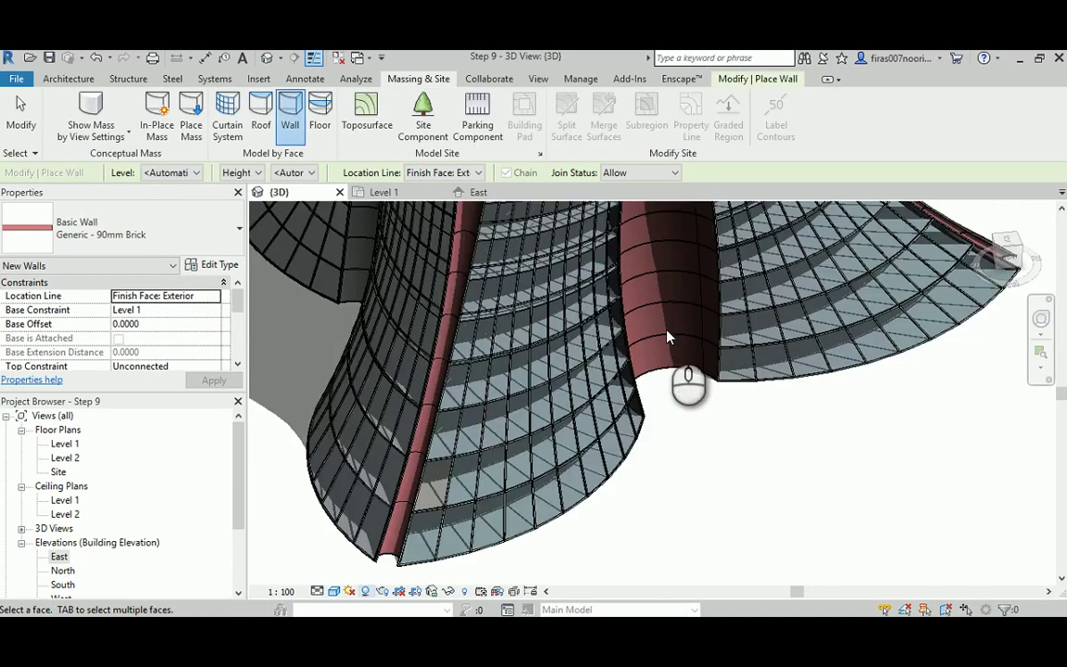
scroll(704, 375, up, 4)
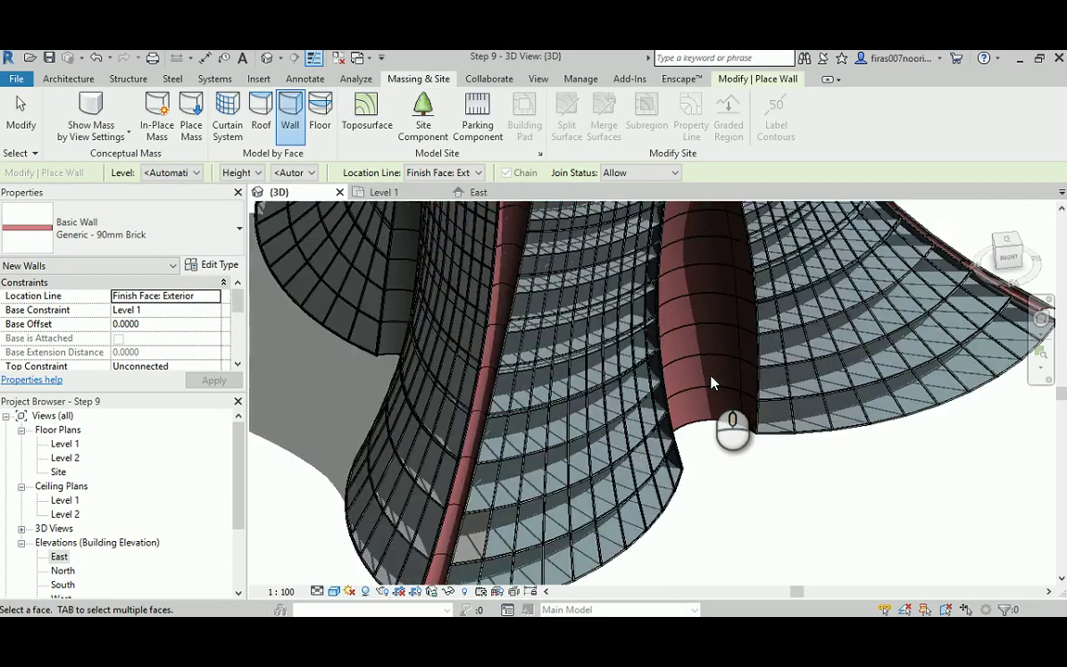
middle_drag(710, 380, 682, 354)
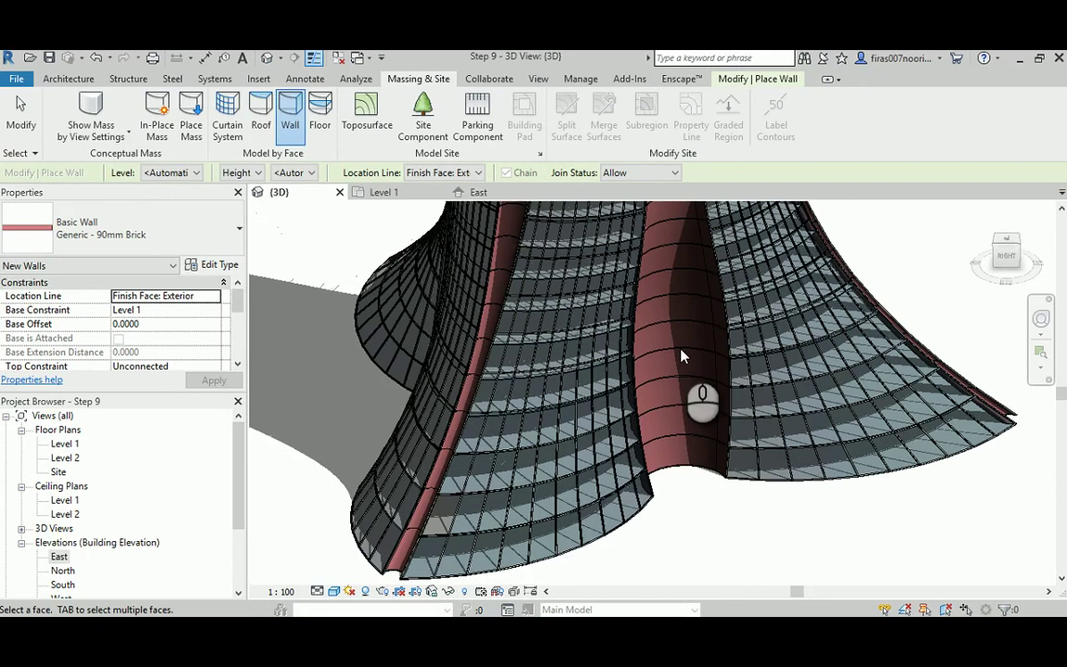
middle_drag(660, 276, 666, 580)
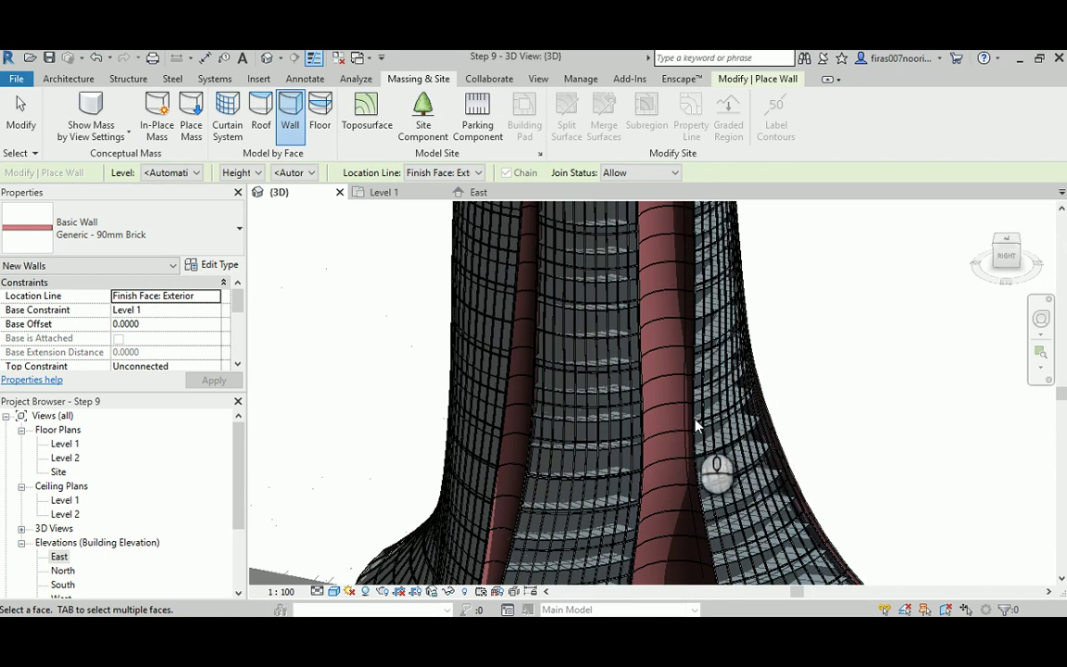
middle_drag(604, 241, 592, 664)
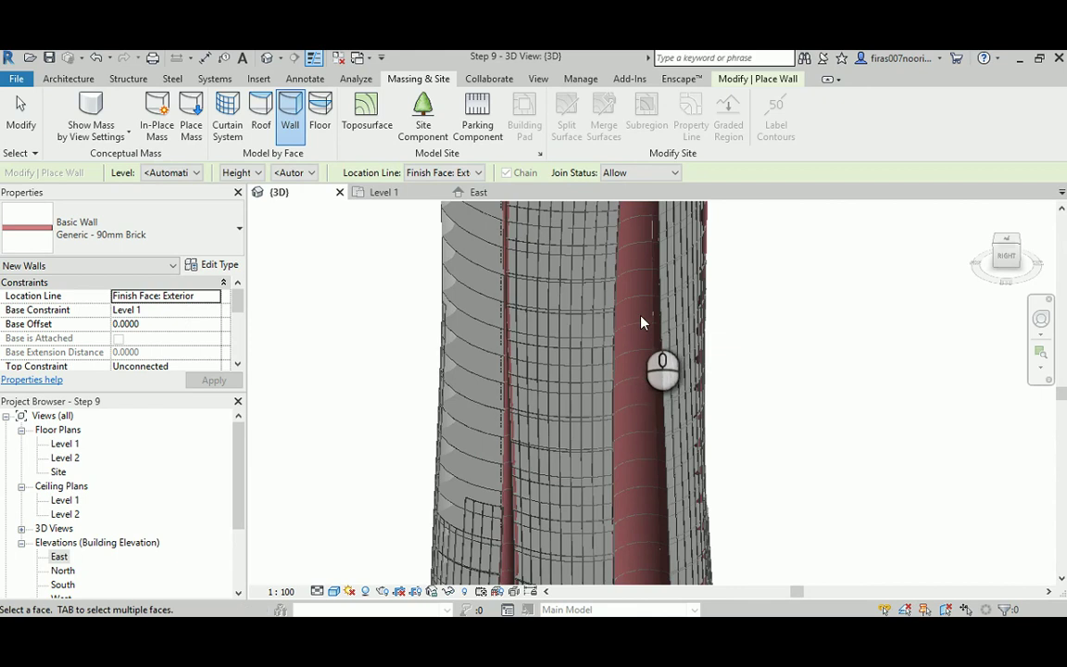
middle_drag(579, 255, 572, 579)
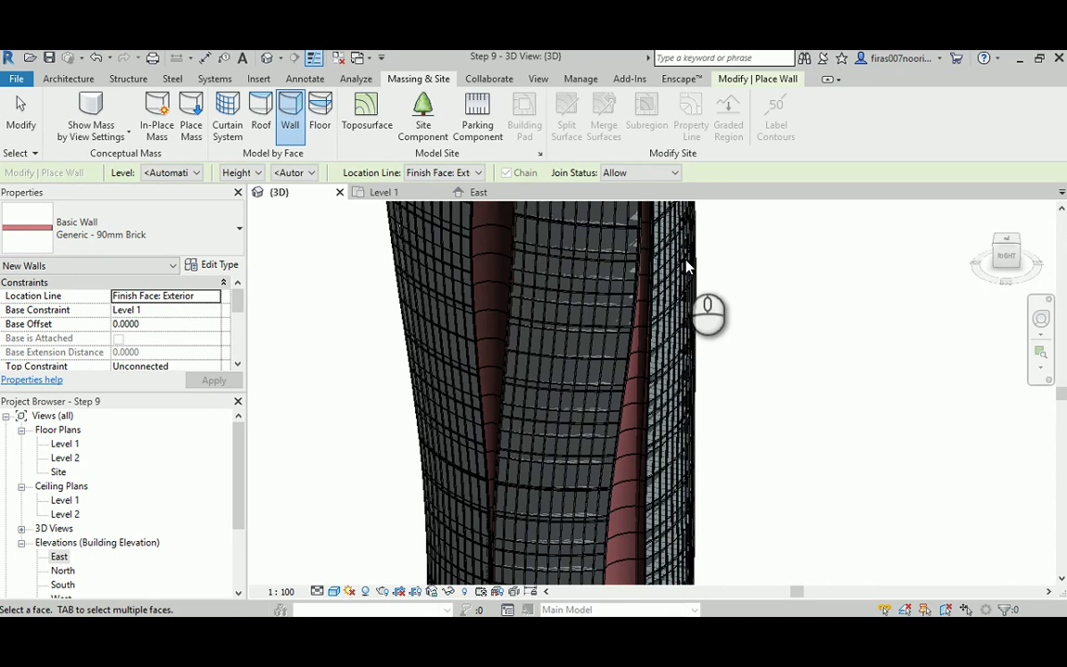
shift+middle_drag(650, 281, 626, 460)
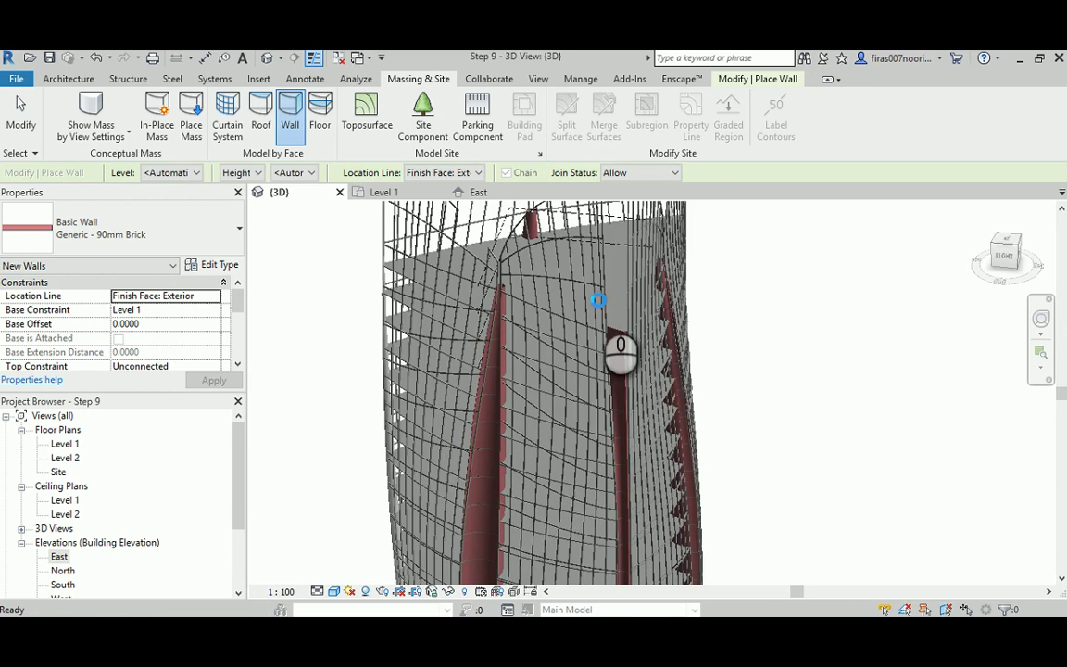
middle_drag(572, 298, 591, 402)
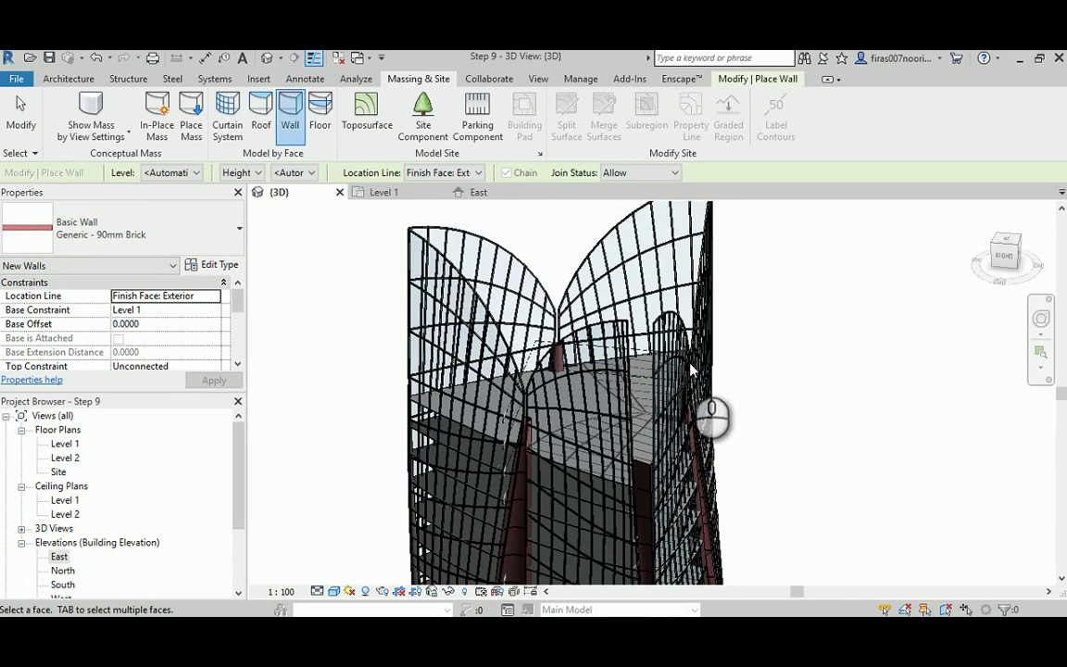
middle_drag(538, 352, 579, 249)
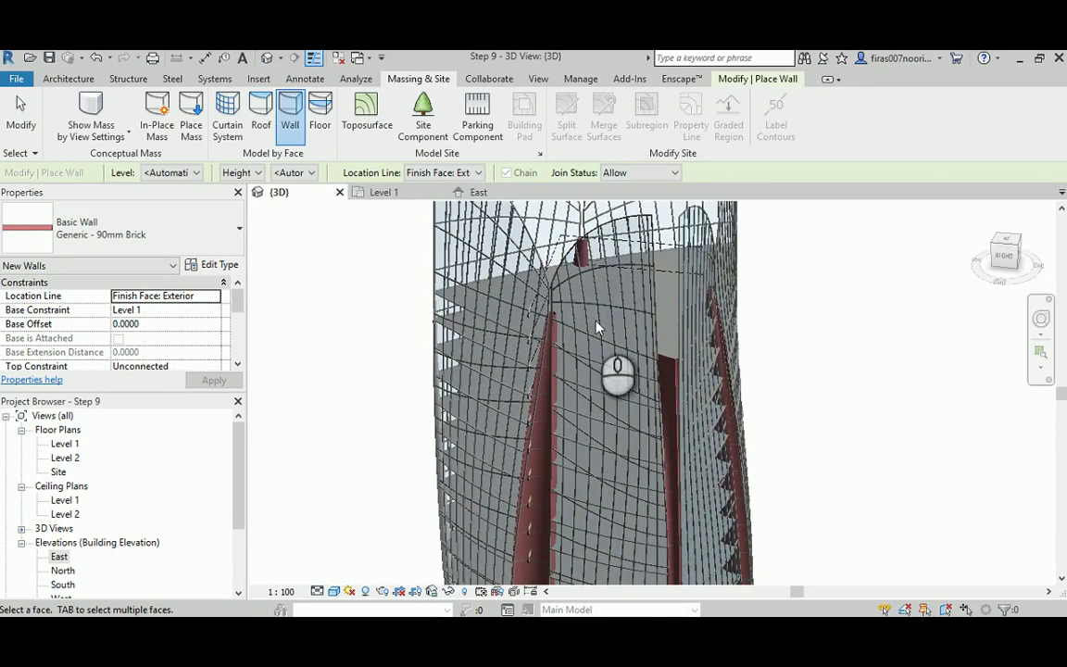
middle_drag(609, 542, 615, 424)
middle_drag(679, 486, 675, 211)
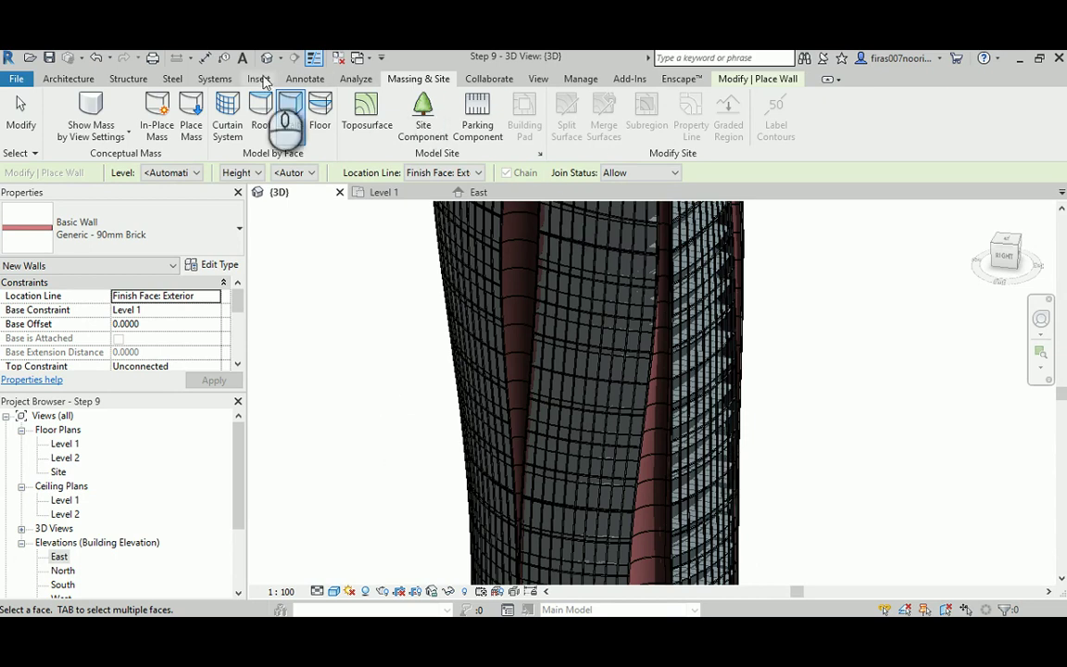
- Create and open a new floor plan for Level 38 via Plan Views > Floor Plan
click(540, 80)
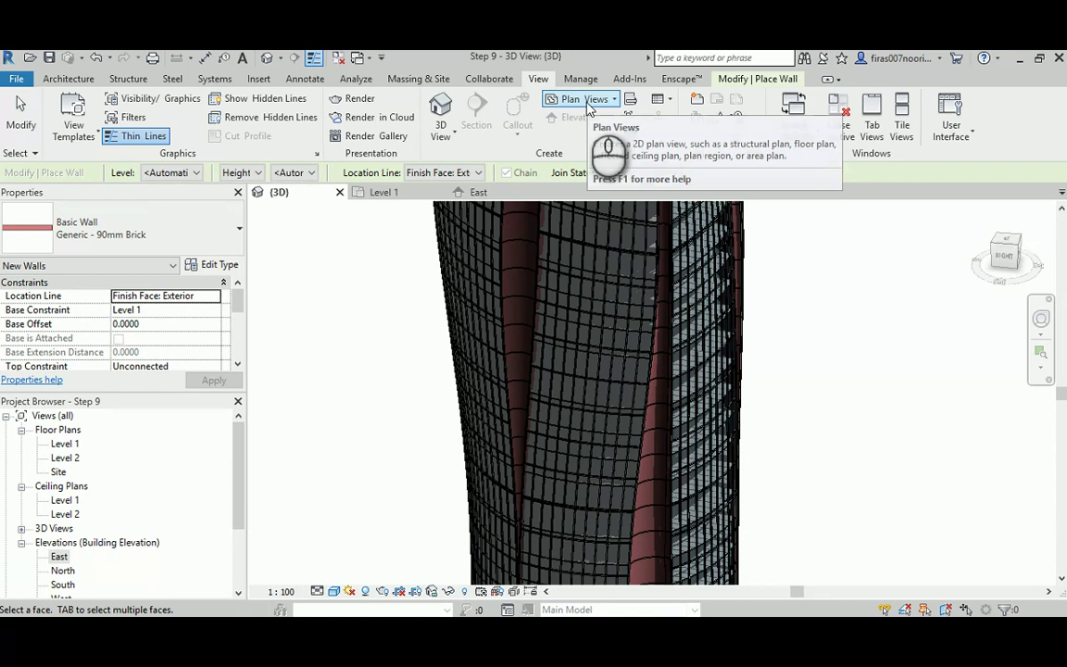
click(613, 100)
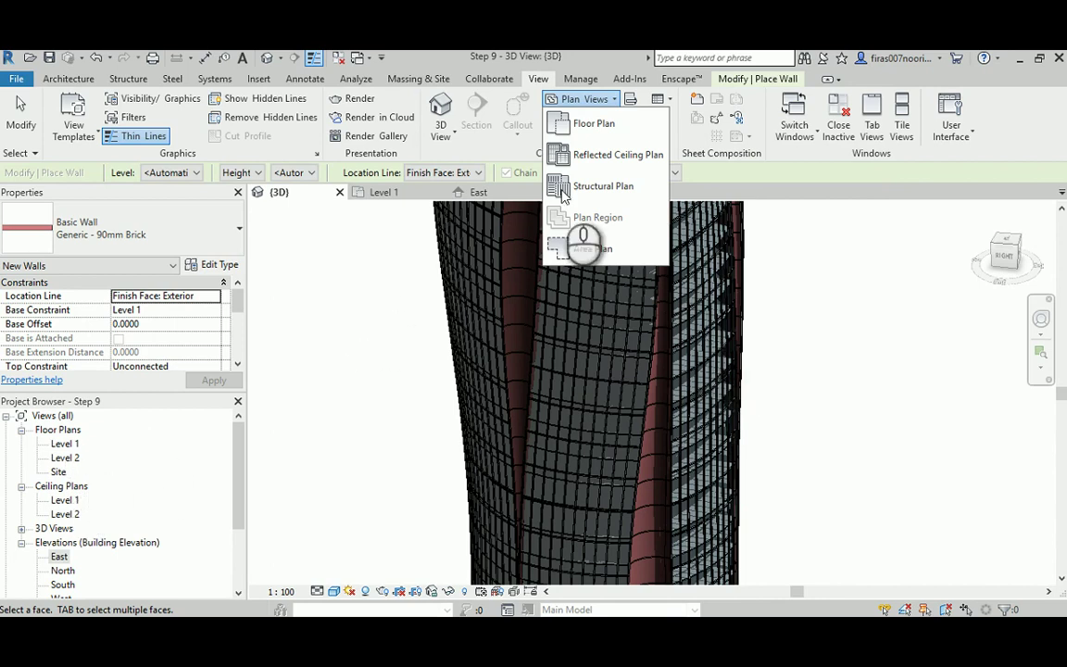
click(593, 123)
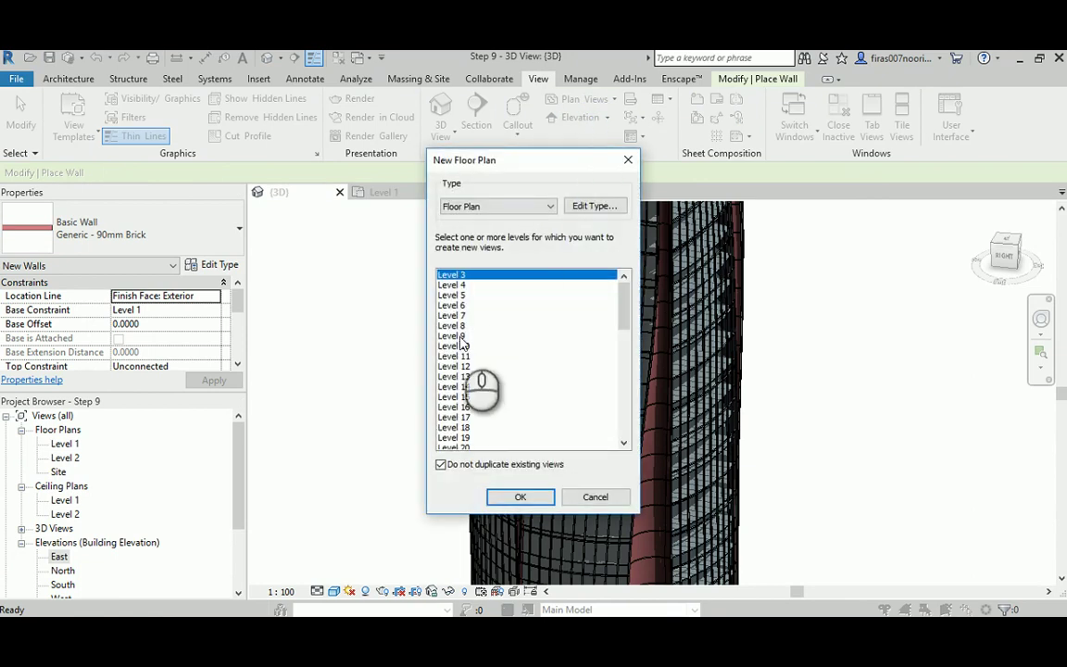
scroll(452, 413, down, 8)
click(456, 388)
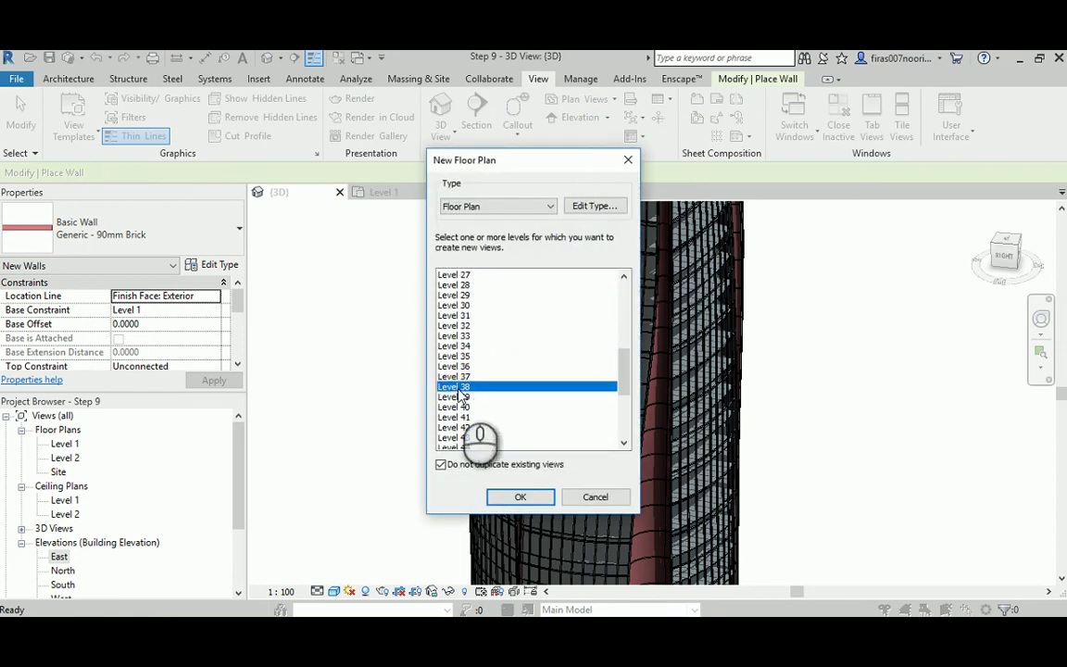
click(515, 498)
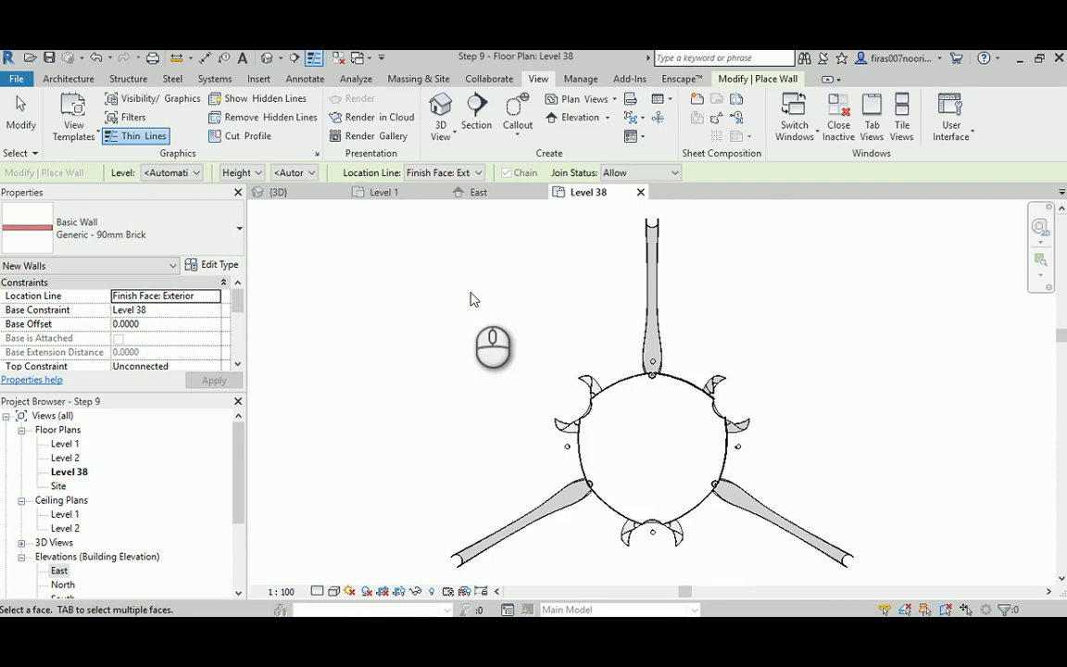
- Exit wall placement, cancel the plan's Edit Type dialog, and locate View Range in Properties
key(Escape)
key(Escape)
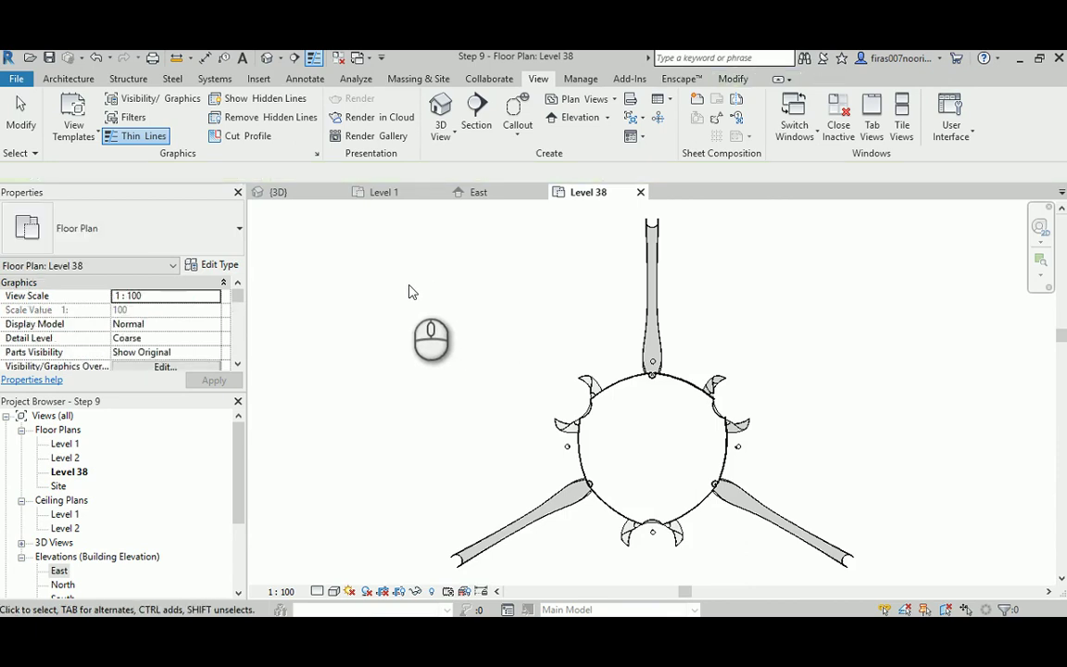
click(221, 265)
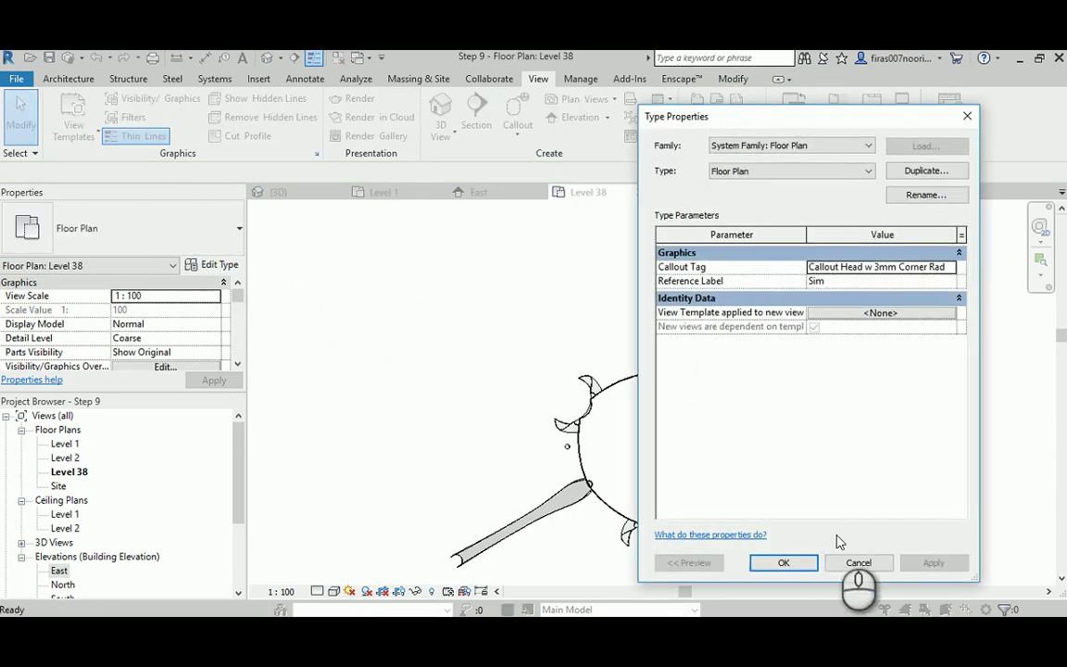
click(858, 563)
mouse_move(238, 297)
mouse_down()
mouse_move(241, 325)
mouse_move(240, 308)
mouse_move(229, 311)
mouse_up()
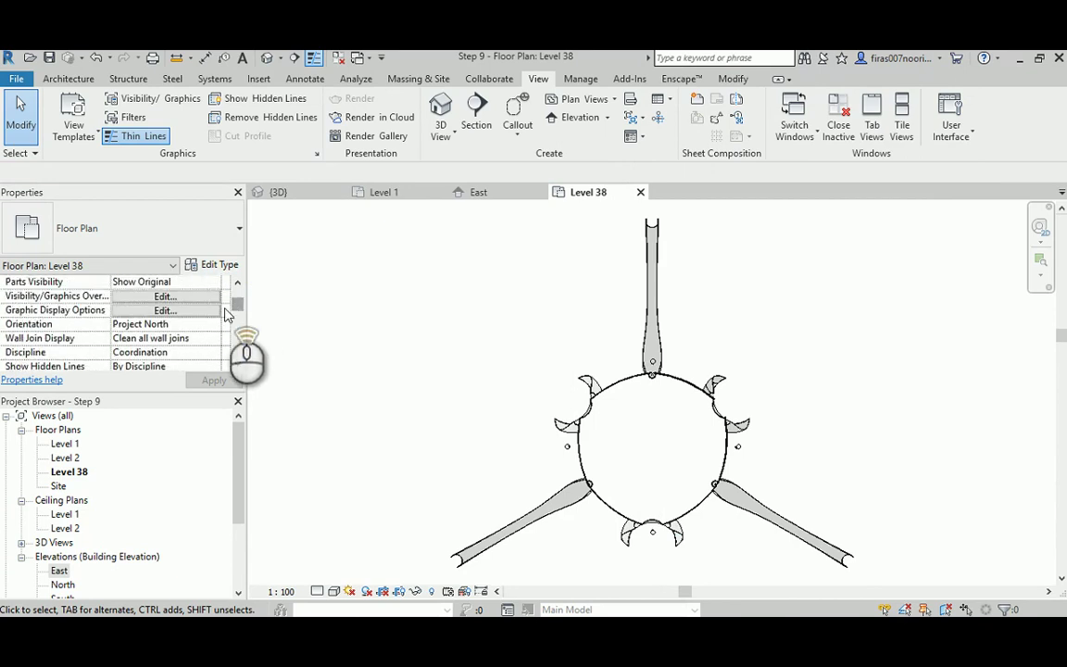
scroll(227, 313, up, 1)
scroll(225, 315, down, 1)
scroll(225, 315, down, 4)
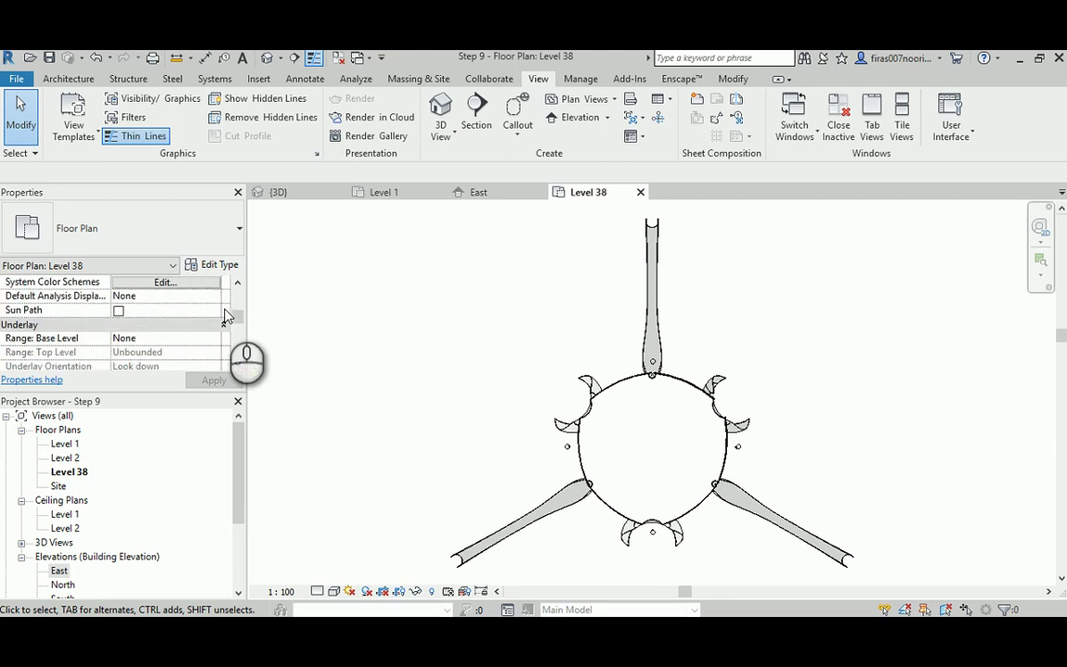
scroll(224, 320, up, 1)
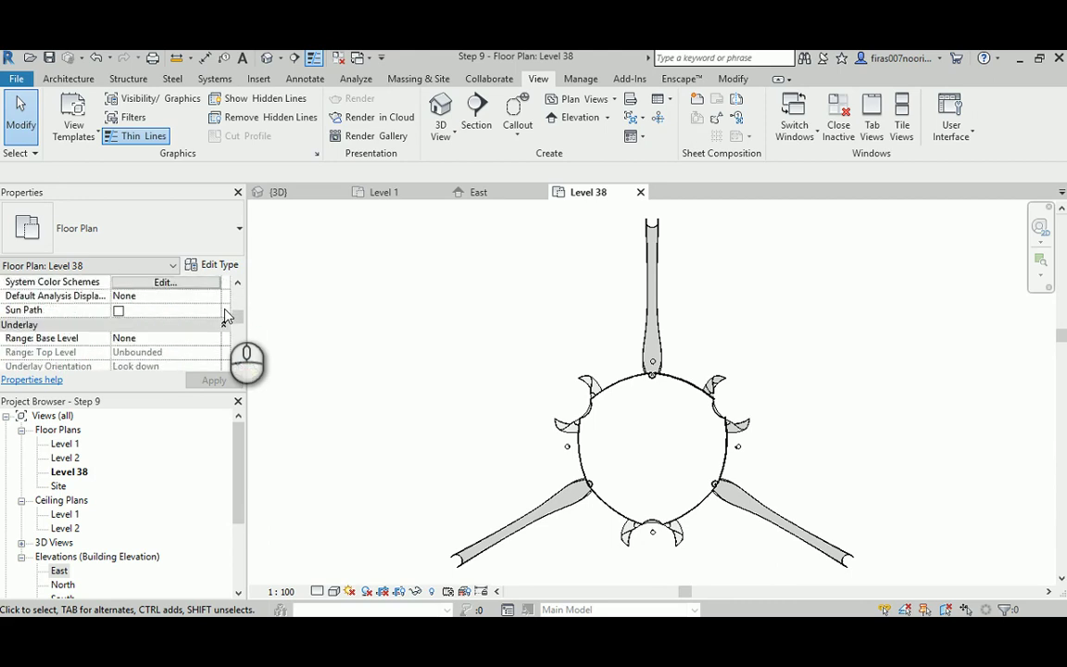
click(240, 370)
click(239, 365)
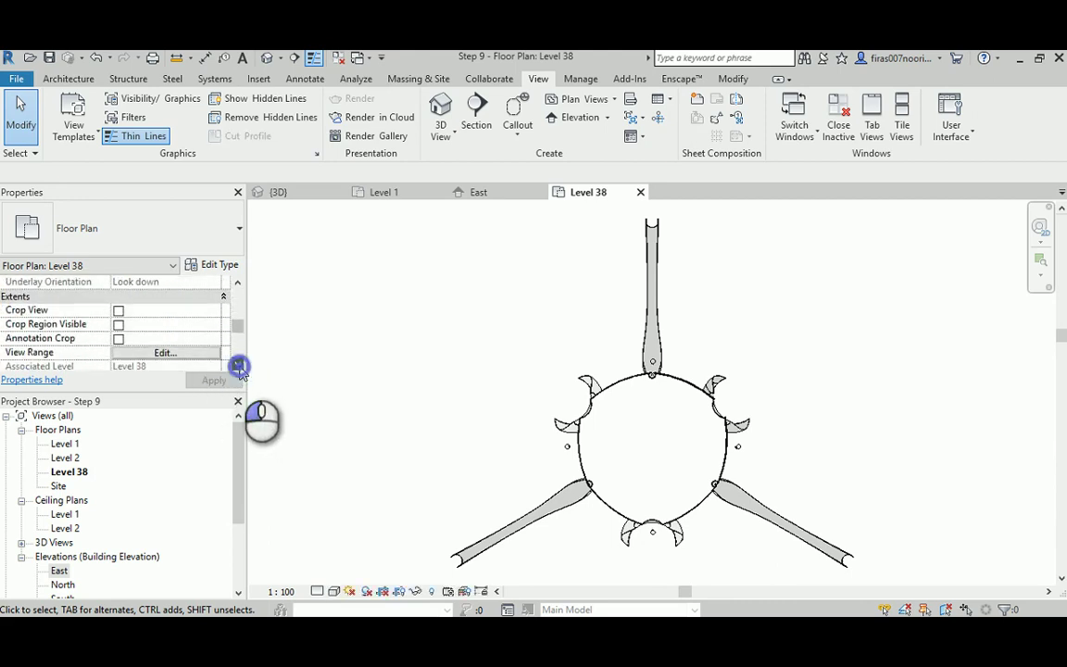
- Set the Level 38 plan's View Range view depth level to Unlimited
click(162, 340)
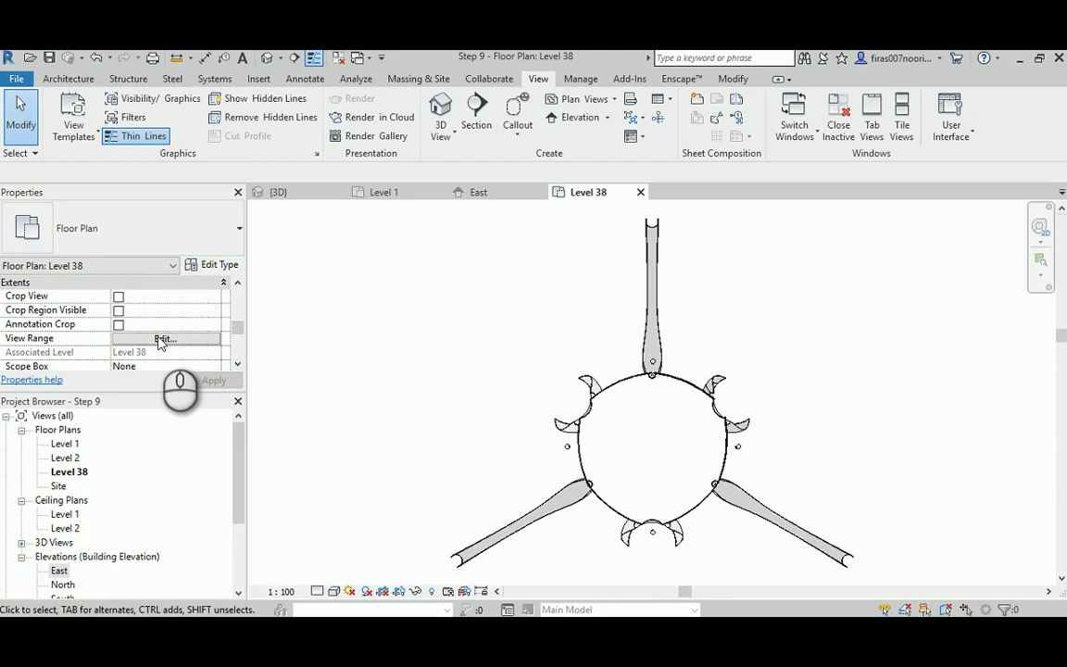
click(161, 340)
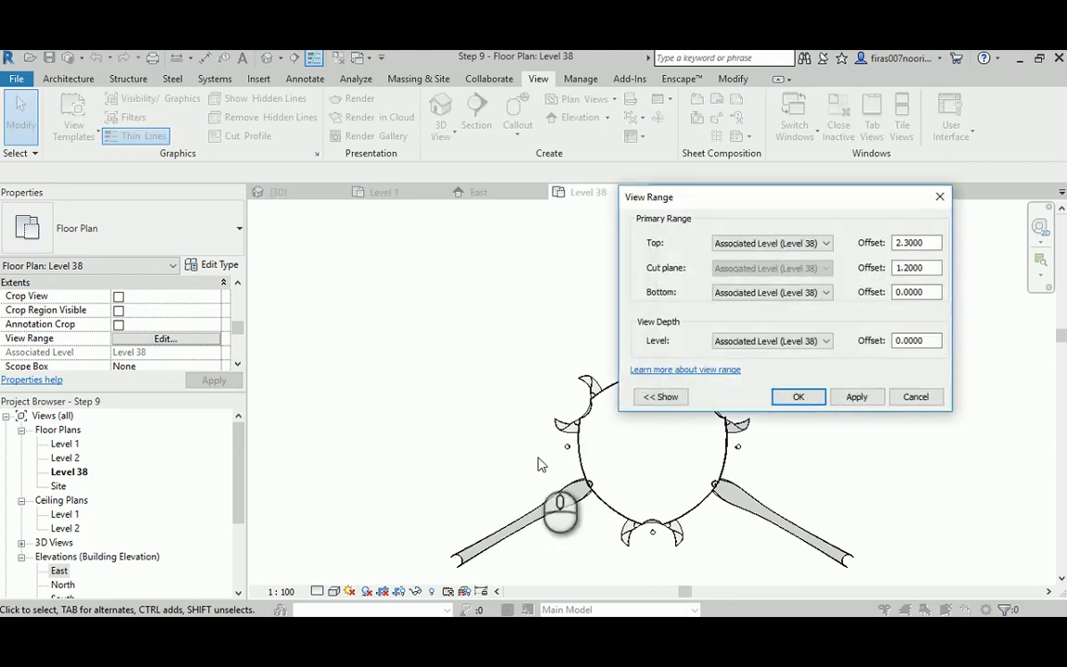
click(773, 341)
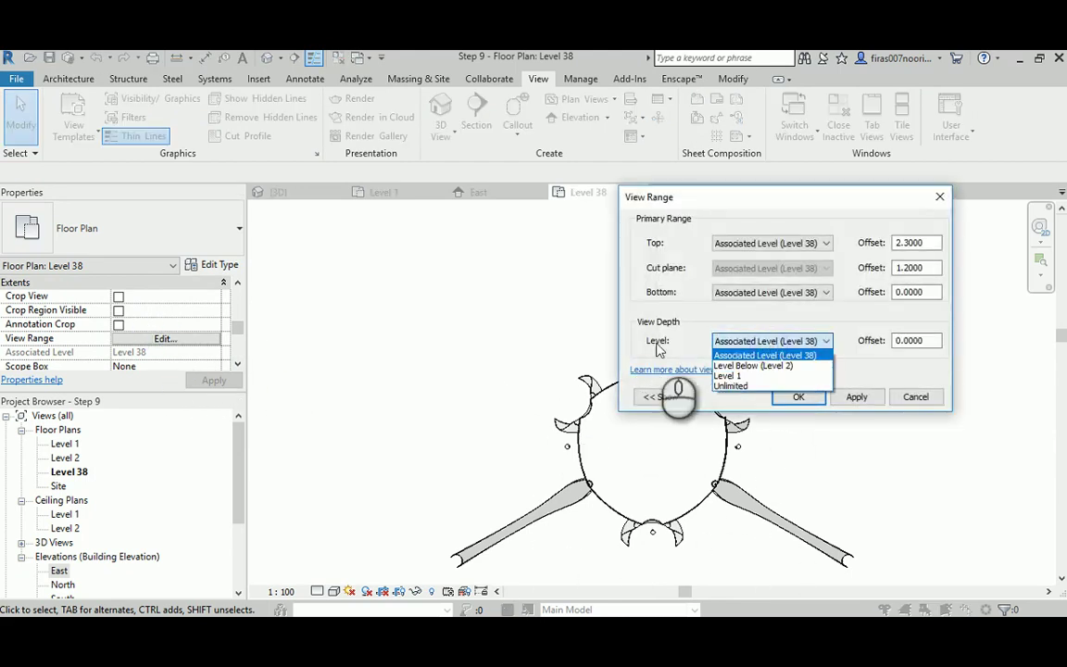
click(755, 386)
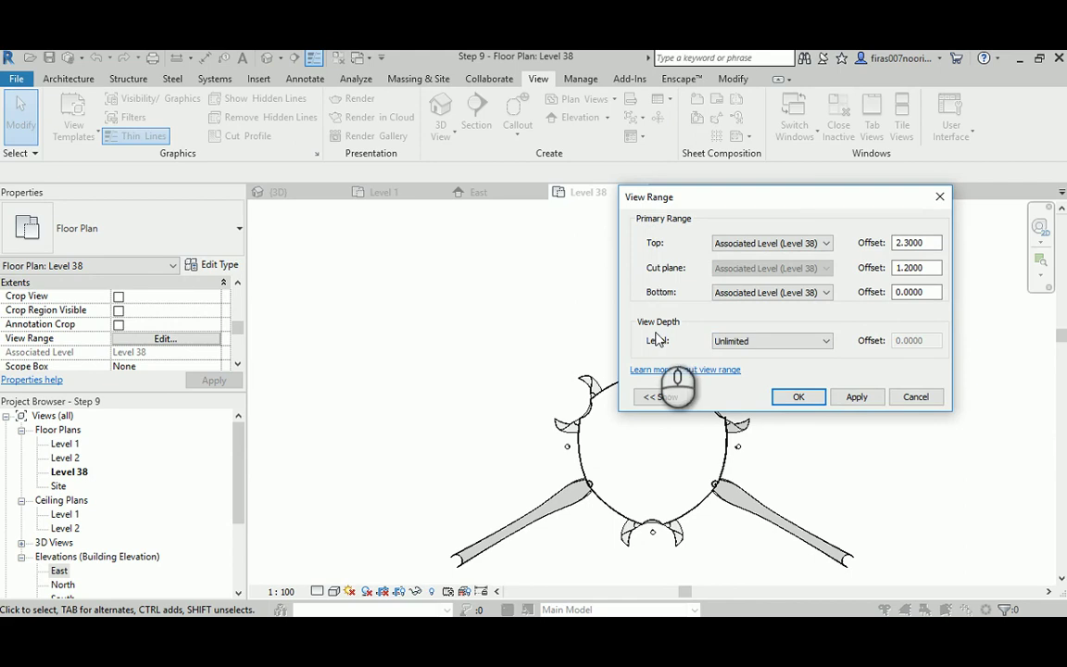
click(796, 398)
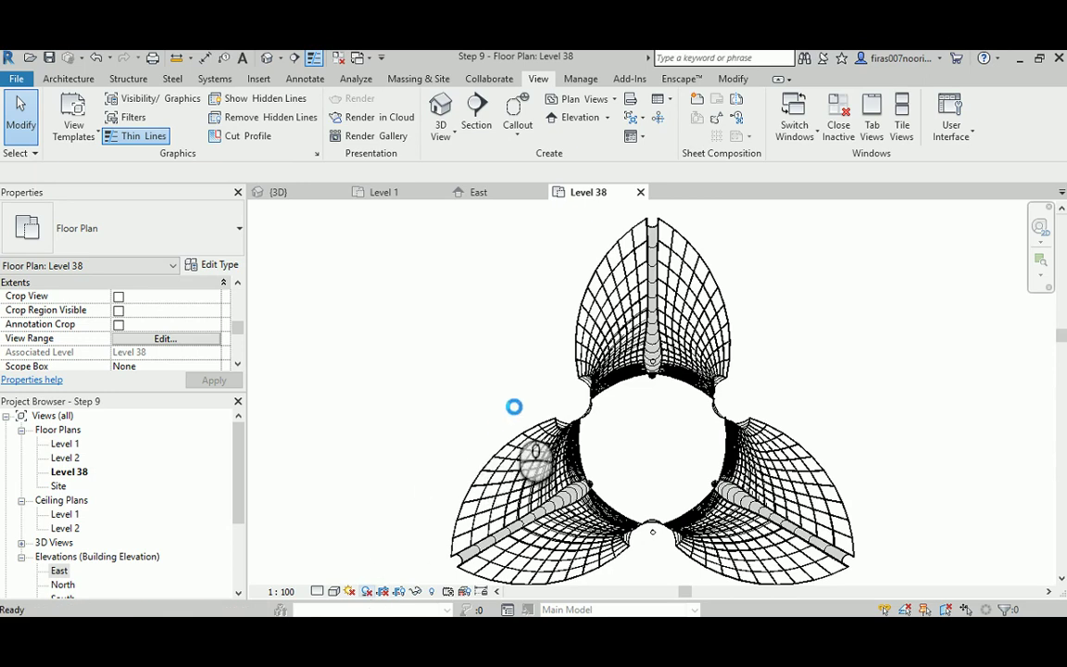
- Pan the Level 38 plan to review the gridded panels on all three fins
middle_drag(512, 407, 508, 393)
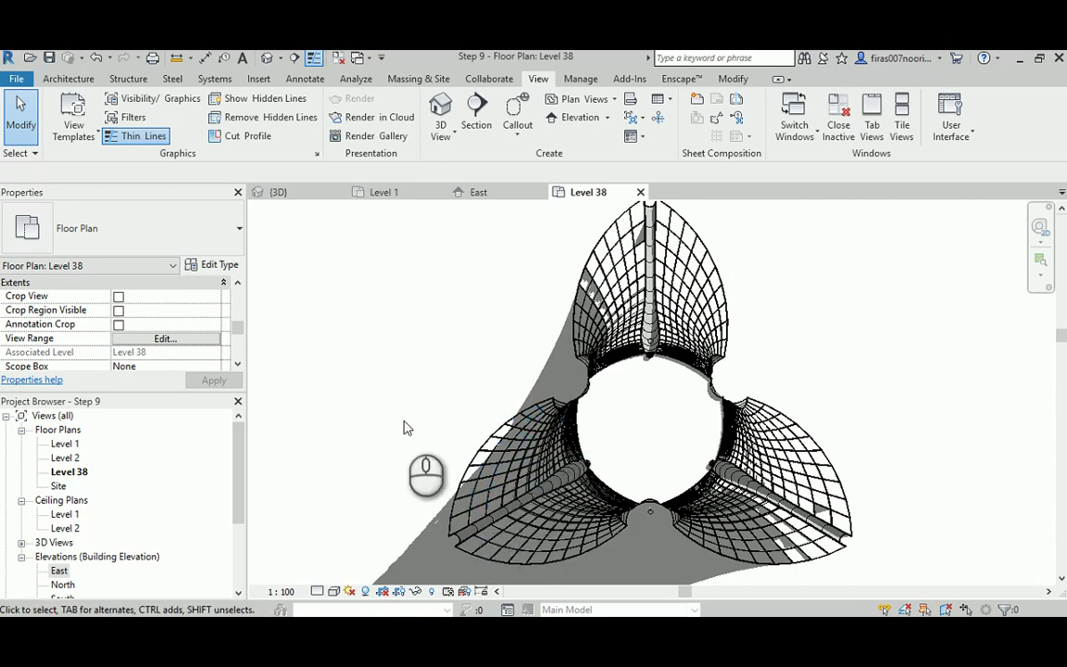
middle_drag(414, 376, 417, 390)
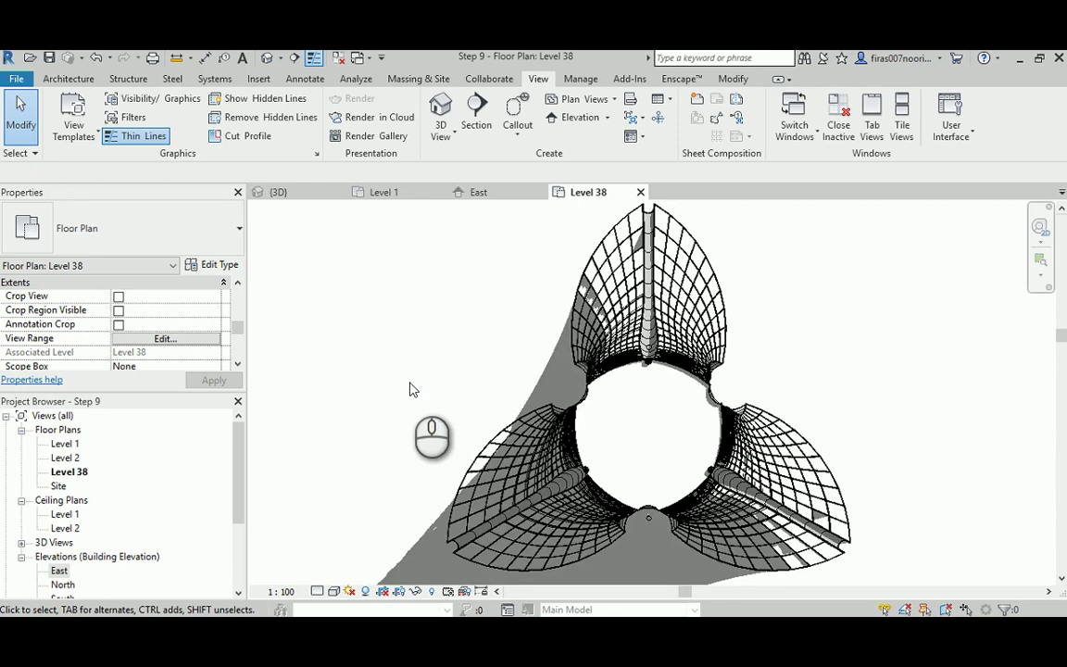